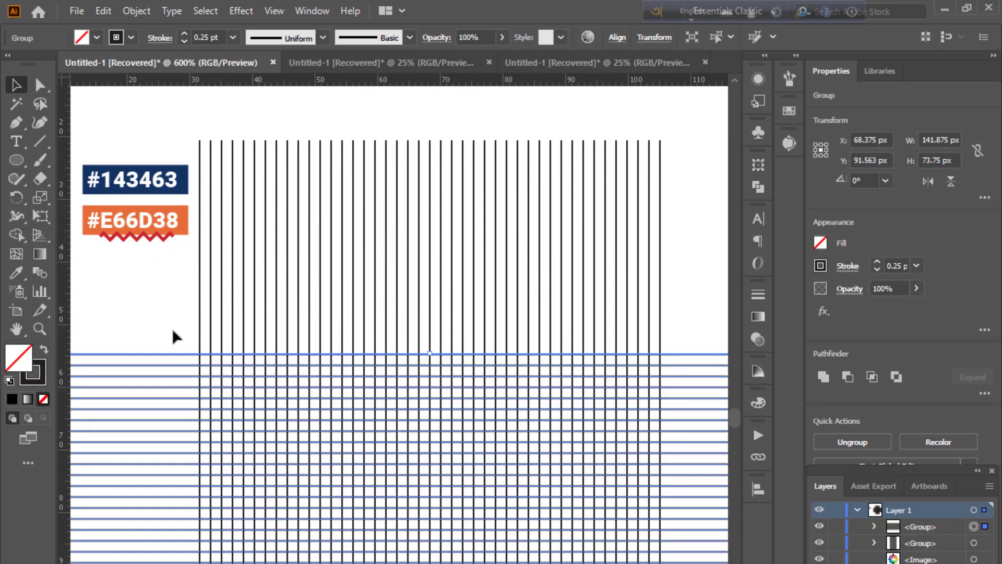
Step: Set the stroke weight of the grid line groups to 0.05 pt
{"action": "left_click", "coordinate": [171, 327]}
{"action": "scroll", "coordinate": [417, 486], "scroll_direction": "down", "scroll_amount": 2}
{"action": "scroll", "coordinate": [418, 490], "scroll_direction": "up", "scroll_amount": 2}
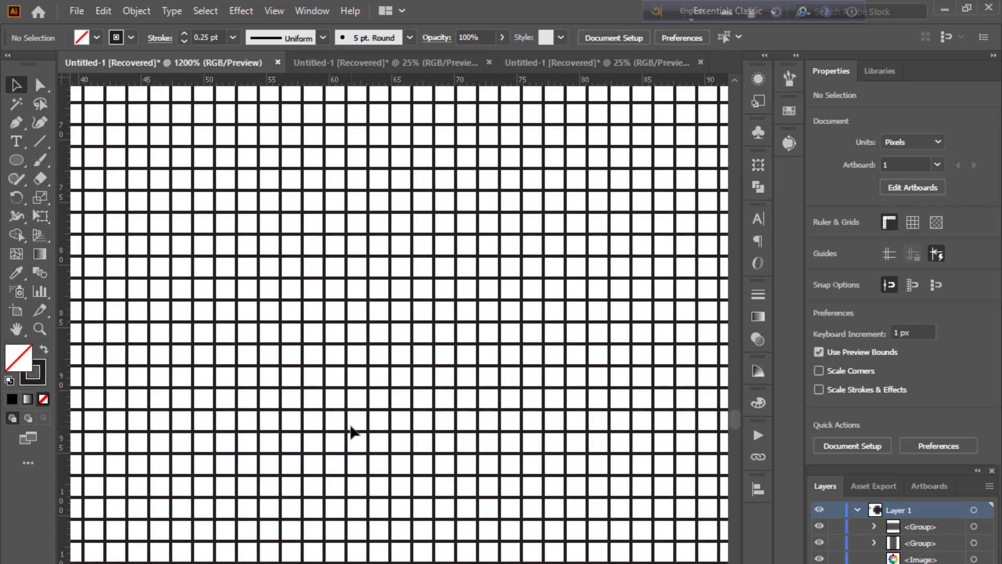
{"action": "key", "text": "ctrl+a"}
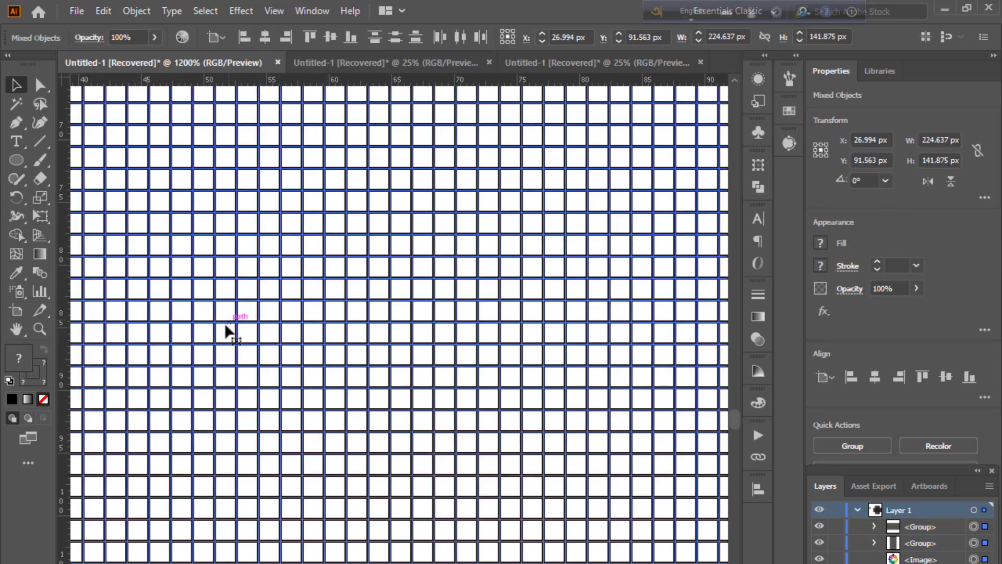
{"action": "left_click_drag", "start_coordinate": [203, 336], "coordinate": [496, 289]}
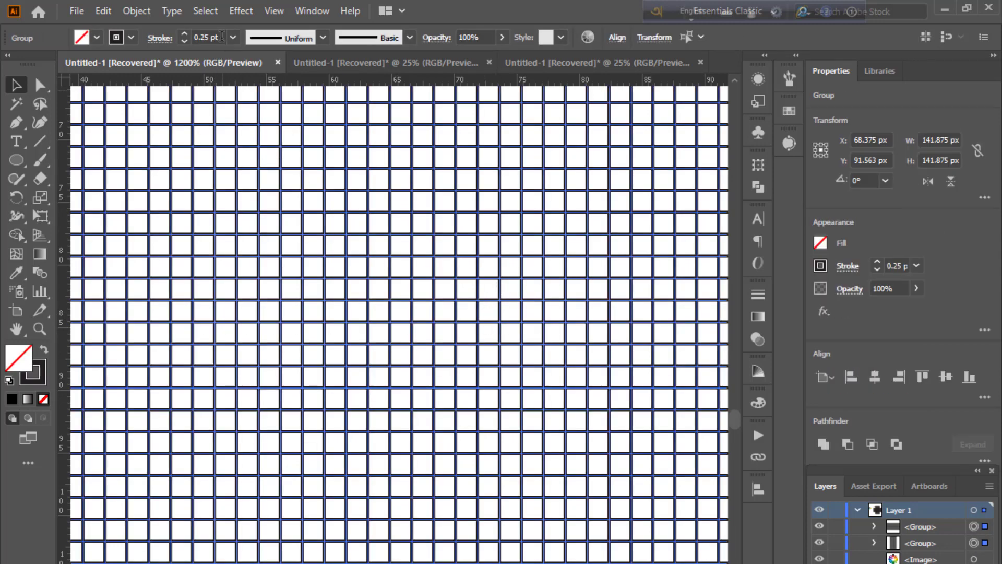
{"action": "left_click", "coordinate": [203, 37]}
{"action": "type", "text": "0.05"}
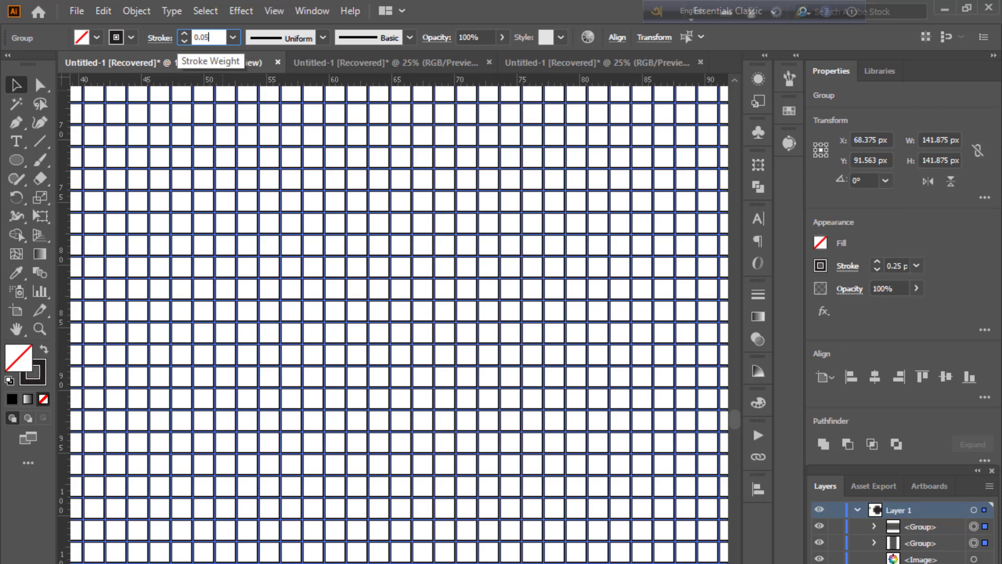
{"action": "left_click", "coordinate": [249, 130]}
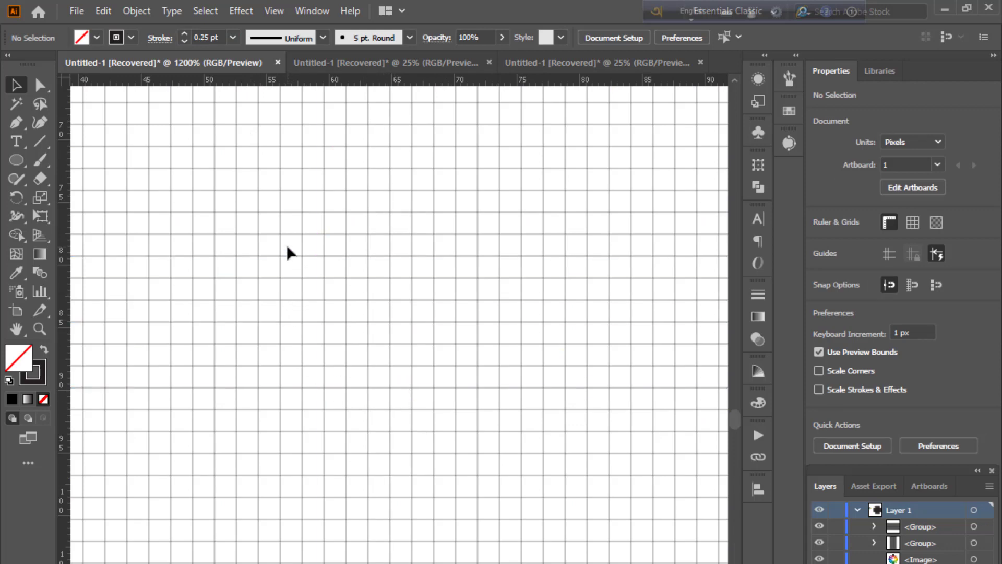
Step: Draw a circle about 21 px in diameter over the grid with the Ellipse tool
{"action": "key", "text": "ctrl+minus"}
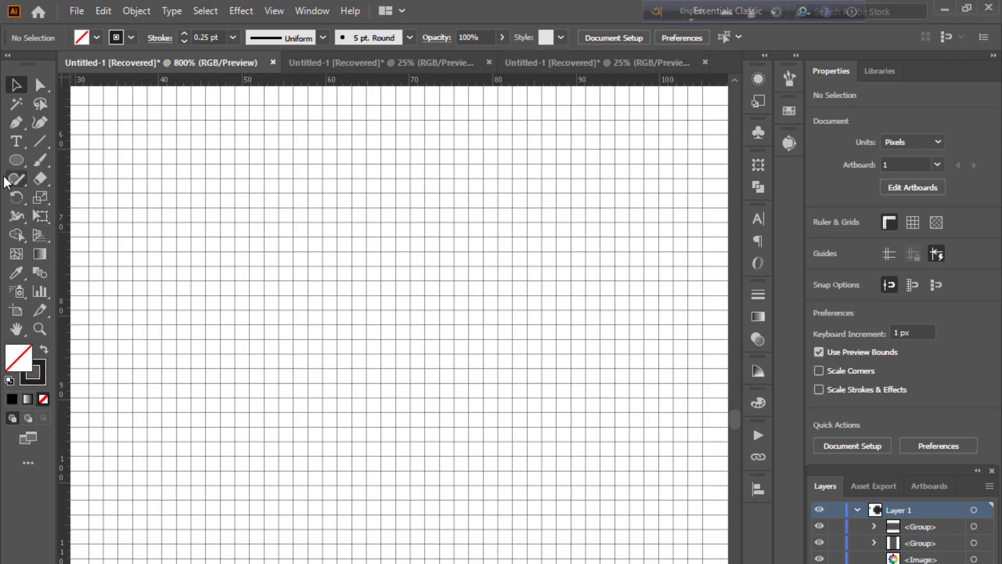
{"action": "left_click", "coordinate": [16, 160]}
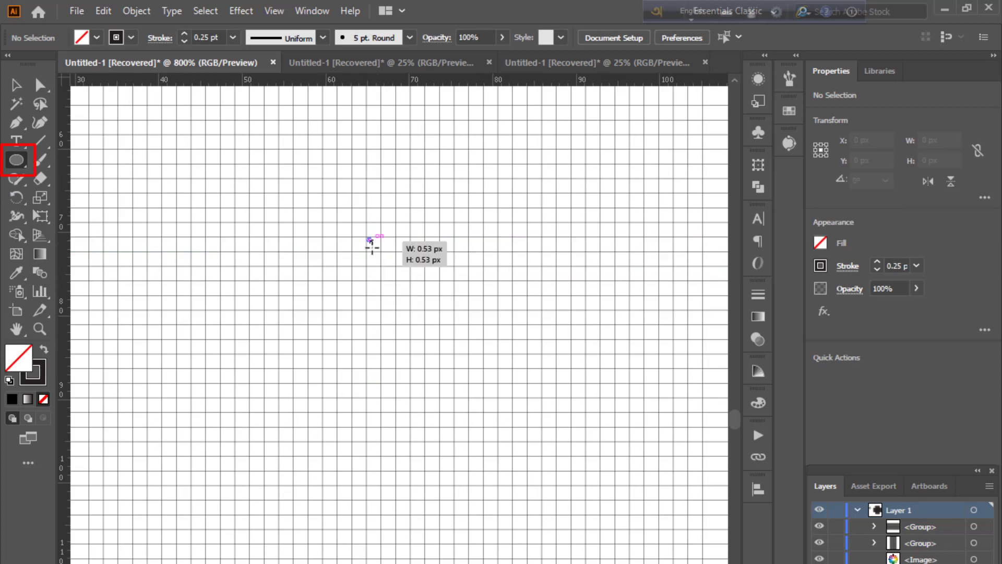
{"action": "left_click_drag", "start_coordinate": [367, 238], "coordinate": [448, 384]}
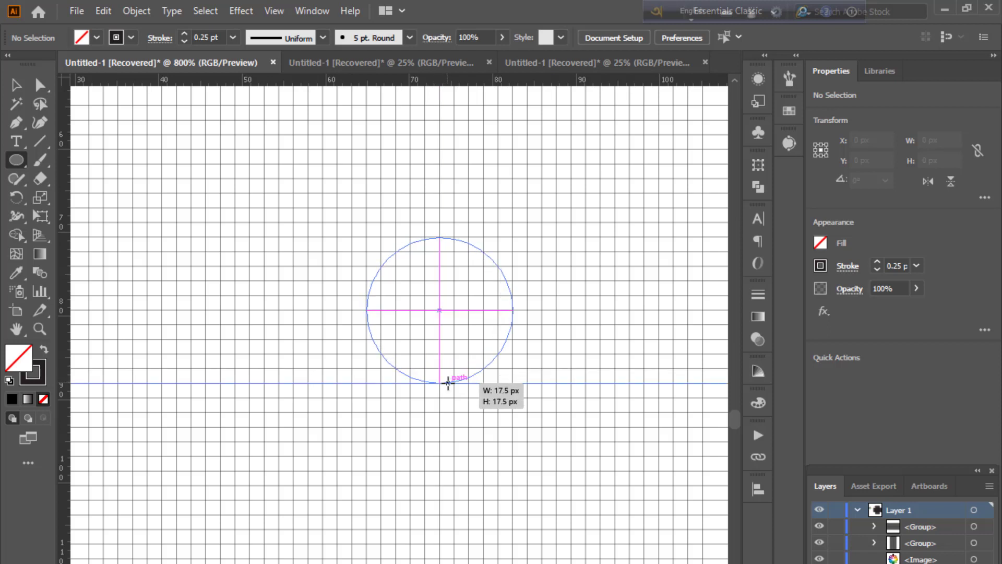
{"action": "left_click_drag", "start_coordinate": [448, 384], "coordinate": [462, 413]}
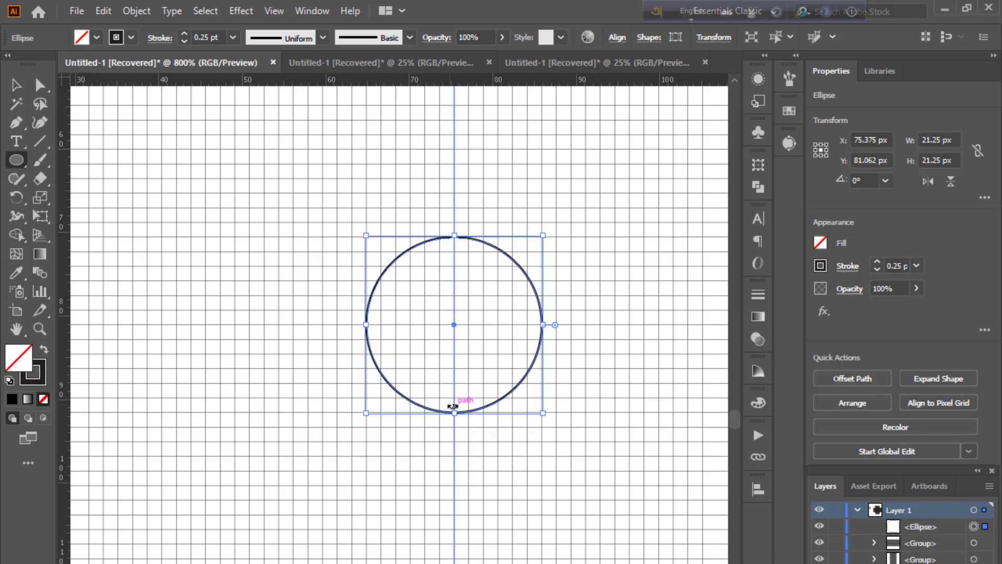
Step: Duplicate the circle in place and scale the copy down into a smaller concentric inner circle
{"action": "key", "text": "ctrl+c"}
{"action": "key", "text": "ctrl+f"}
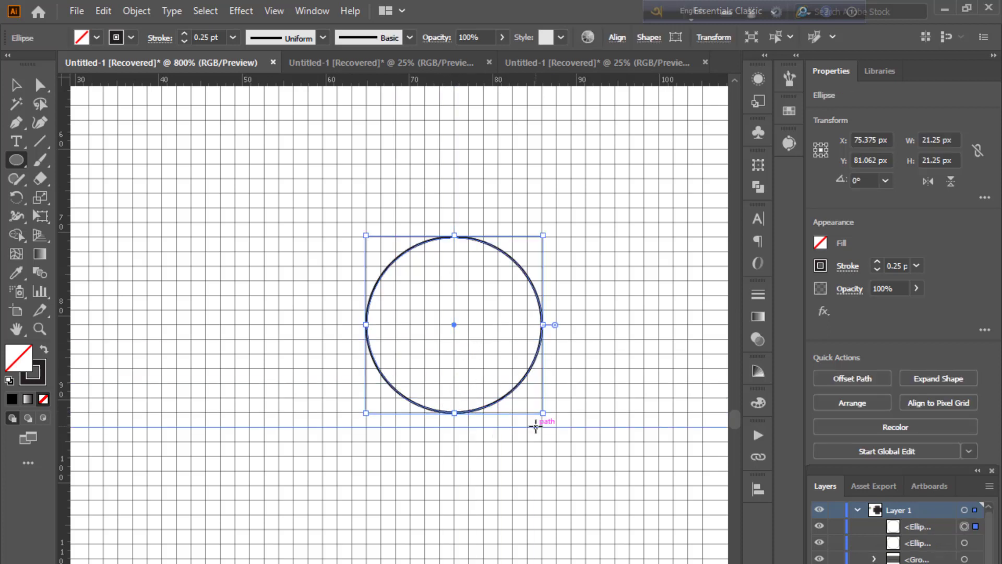
{"action": "left_click_drag", "start_coordinate": [543, 413], "coordinate": [525, 403]}
Step: Select everything and use Shape Builder to merge the ring's upper-right and lower-right segments
{"action": "key", "text": "ctrl+a"}
{"action": "key", "text": "ctrl+equal"}
{"action": "key", "text": "shift+m"}
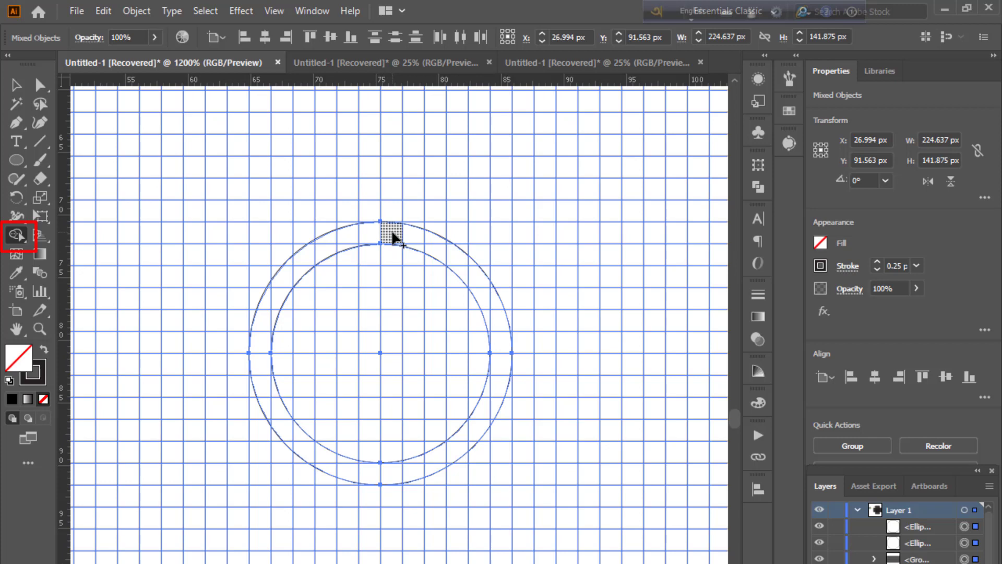
{"action": "mouse_move", "coordinate": [392, 238]}
{"action": "left_mouse_down"}
{"action": "mouse_move", "coordinate": [433, 247]}
{"action": "mouse_move", "coordinate": [404, 246]}
{"action": "mouse_move", "coordinate": [448, 246]}
{"action": "mouse_move", "coordinate": [497, 322]}
{"action": "left_mouse_up"}
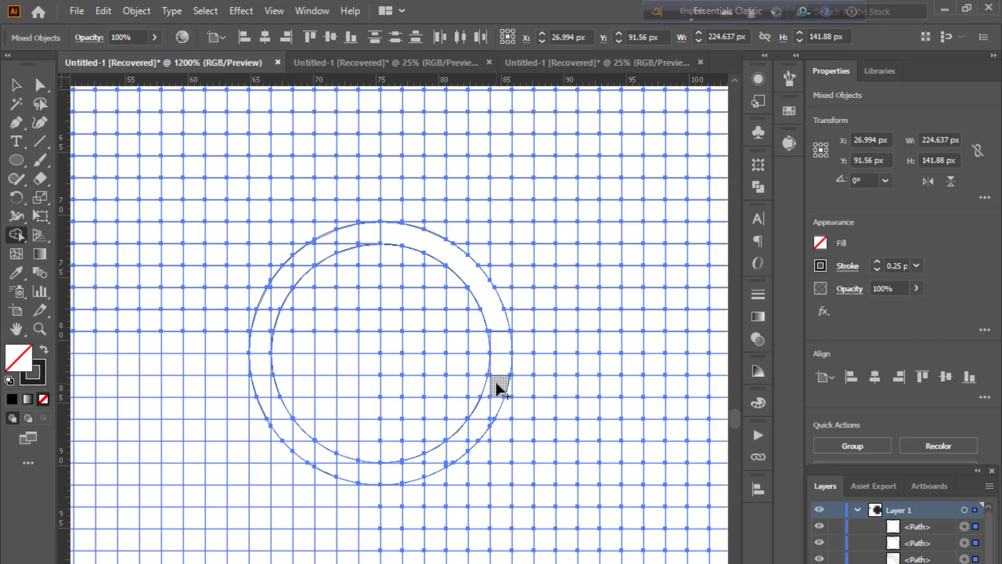
{"action": "left_click_drag", "start_coordinate": [497, 387], "coordinate": [488, 407]}
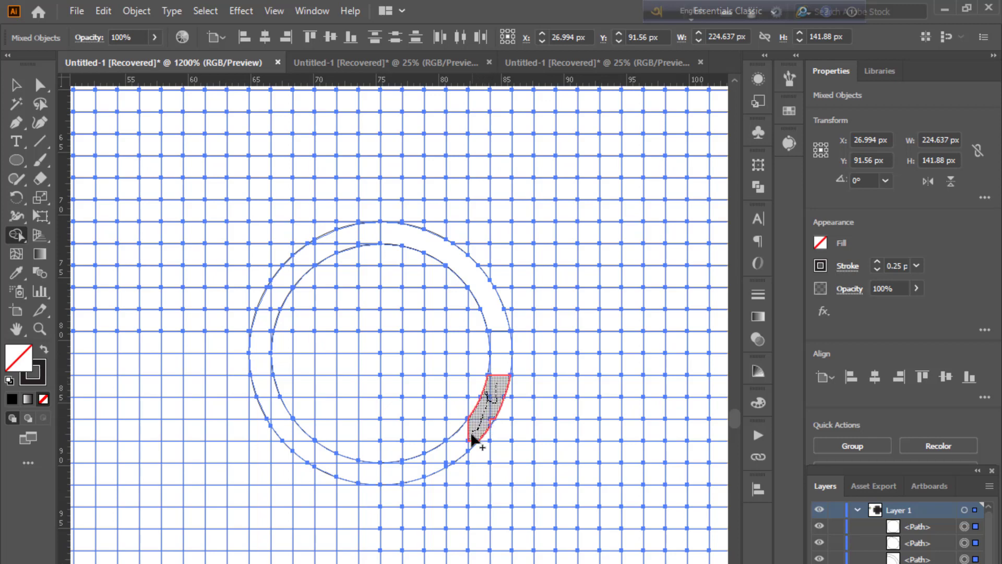
{"action": "left_click_drag", "start_coordinate": [473, 440], "coordinate": [435, 467]}
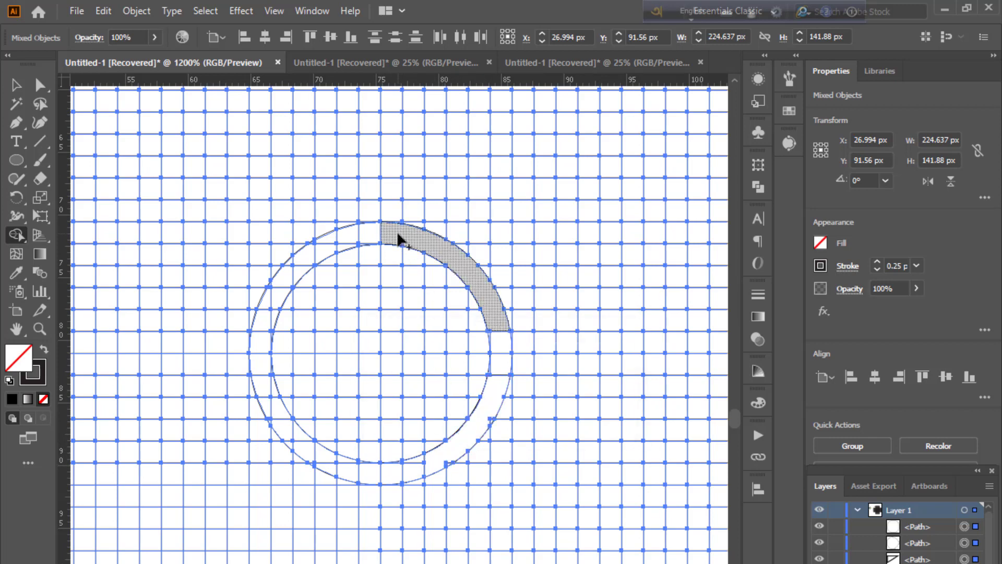
Step: Merge a vertical stem, the bottom ring section and a left bar with Shape Builder
{"action": "left_click_drag", "start_coordinate": [399, 240], "coordinate": [391, 425]}
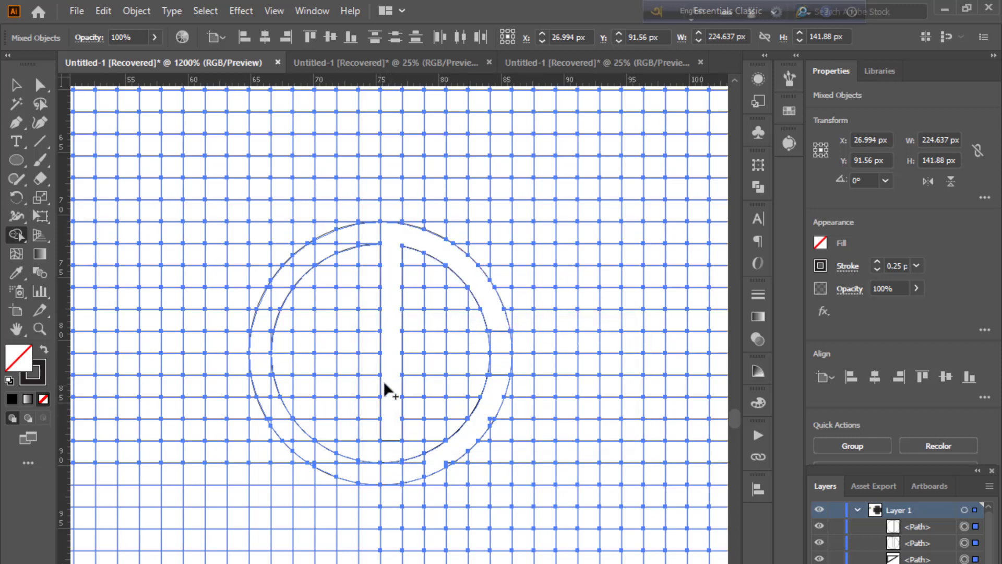
{"action": "left_click_drag", "start_coordinate": [443, 465], "coordinate": [432, 463]}
{"action": "mouse_move", "coordinate": [392, 466]}
{"action": "left_mouse_down"}
{"action": "mouse_move", "coordinate": [388, 483]}
{"action": "mouse_move", "coordinate": [346, 486]}
{"action": "mouse_move", "coordinate": [352, 242]}
{"action": "mouse_move", "coordinate": [343, 231]}
{"action": "left_mouse_up"}
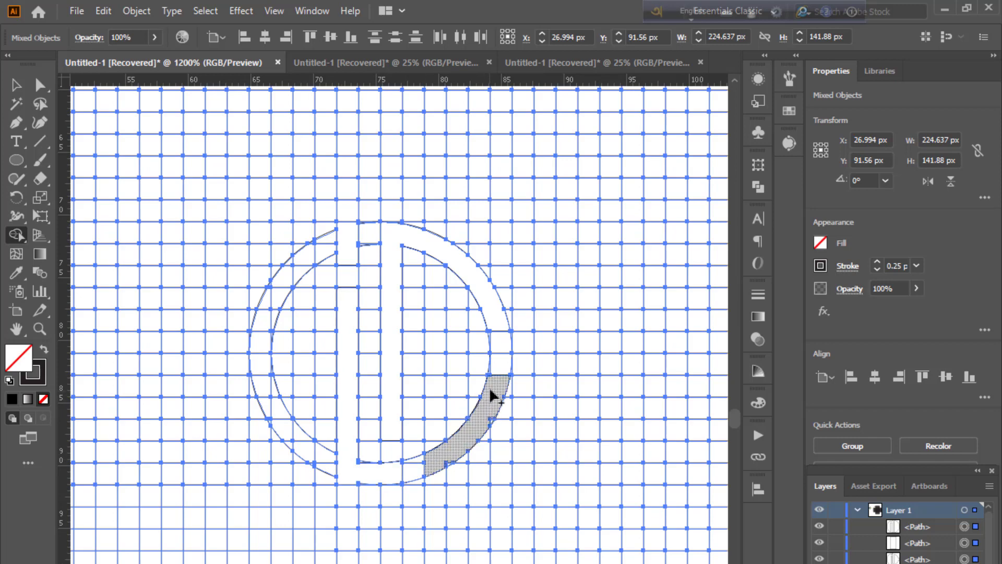
{"action": "left_click_drag", "start_coordinate": [497, 366], "coordinate": [495, 382]}
Step: Refine the letter shapes by merging the remaining arc, stem and left-bar cells with Shape Builder
{"action": "key", "text": "ctrl+plus"}
{"action": "key", "text": "ctrl+plus"}
{"action": "left_click_drag", "start_coordinate": [621, 410], "coordinate": [94, 486]}
{"action": "left_click_drag", "start_coordinate": [720, 344], "coordinate": [404, 522]}
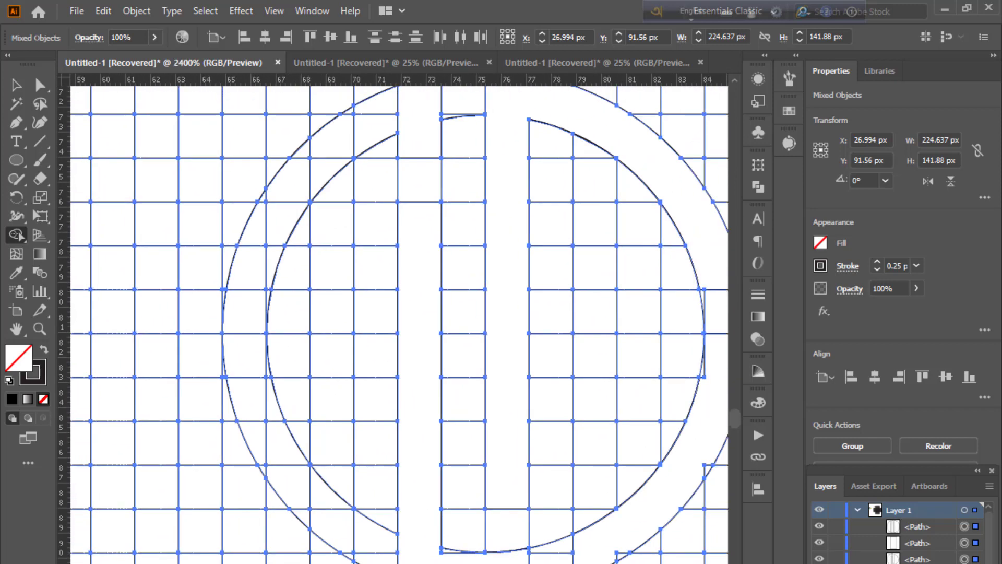
{"action": "left_click_drag", "start_coordinate": [637, 527], "coordinate": [614, 551]}
{"action": "mouse_move", "coordinate": [682, 487]}
{"action": "left_mouse_down"}
{"action": "mouse_move", "coordinate": [603, 533]}
{"action": "mouse_move", "coordinate": [628, 510]}
{"action": "left_mouse_up"}
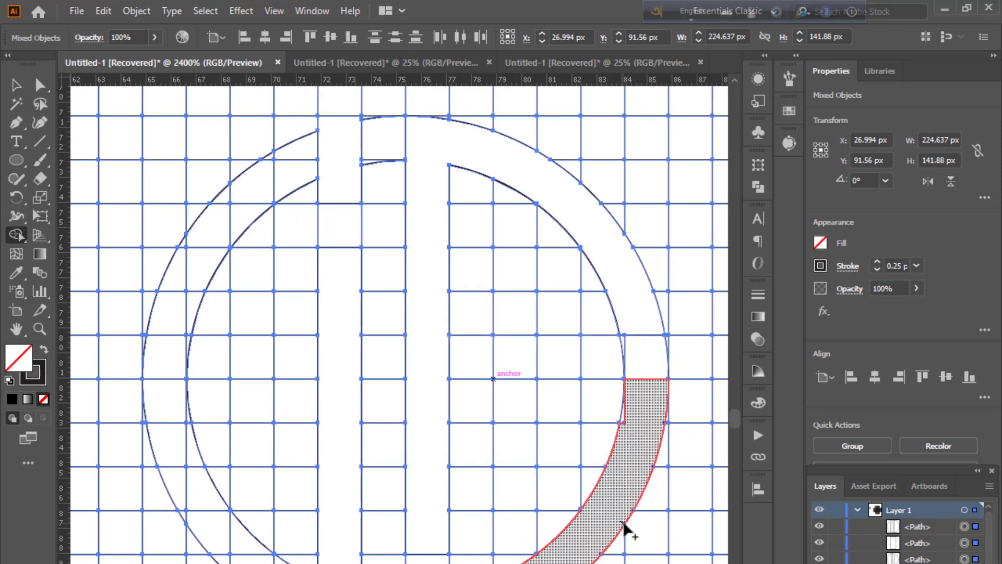
{"action": "left_click_drag", "start_coordinate": [622, 468], "coordinate": [578, 530]}
{"action": "mouse_move", "coordinate": [588, 479]}
{"action": "left_mouse_down"}
{"action": "mouse_move", "coordinate": [579, 479]}
{"action": "mouse_move", "coordinate": [609, 478]}
{"action": "left_mouse_up"}
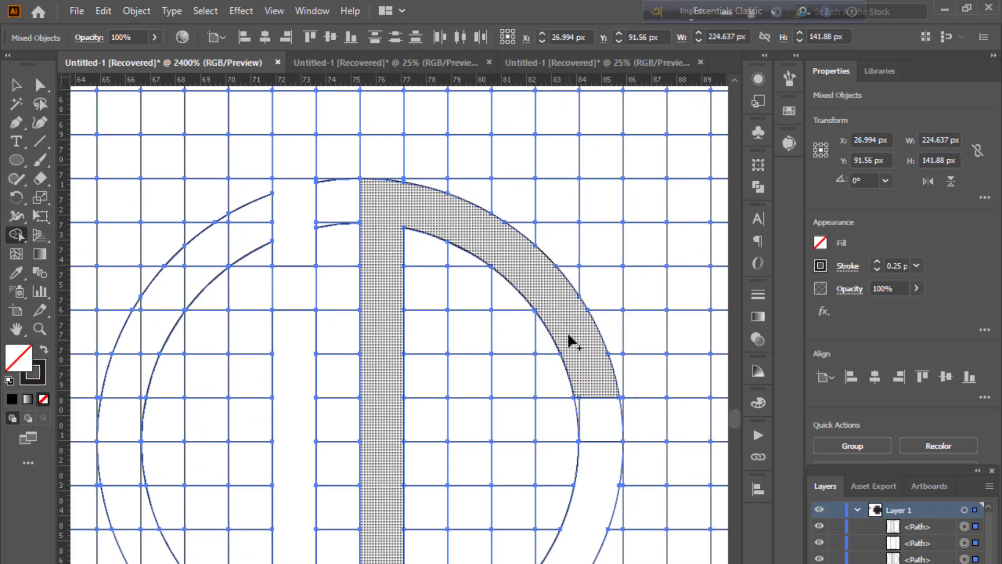
{"action": "mouse_move", "coordinate": [507, 273]}
{"action": "left_mouse_down"}
{"action": "mouse_move", "coordinate": [495, 265]}
{"action": "mouse_move", "coordinate": [527, 276]}
{"action": "left_mouse_up"}
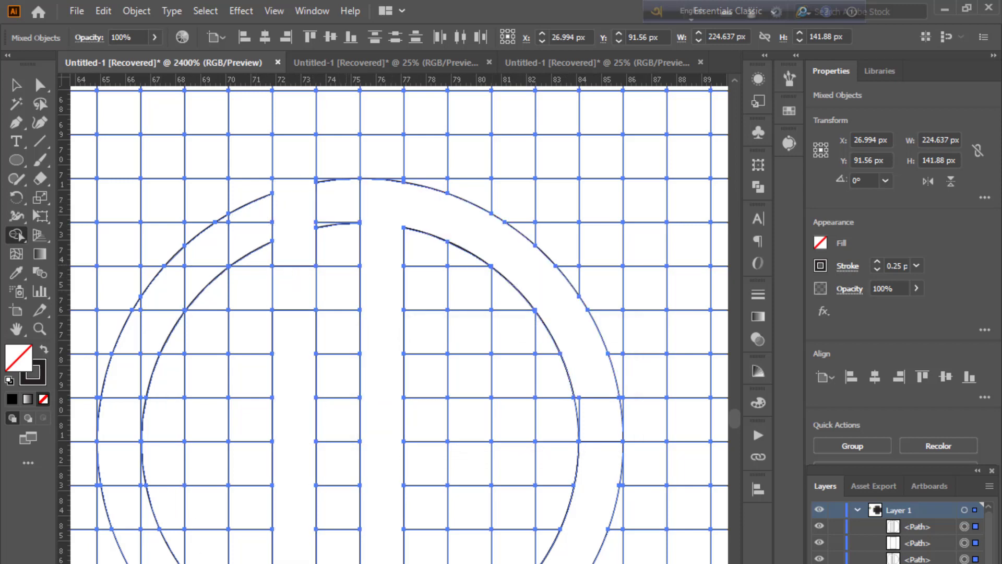
{"action": "left_click", "coordinate": [294, 360]}
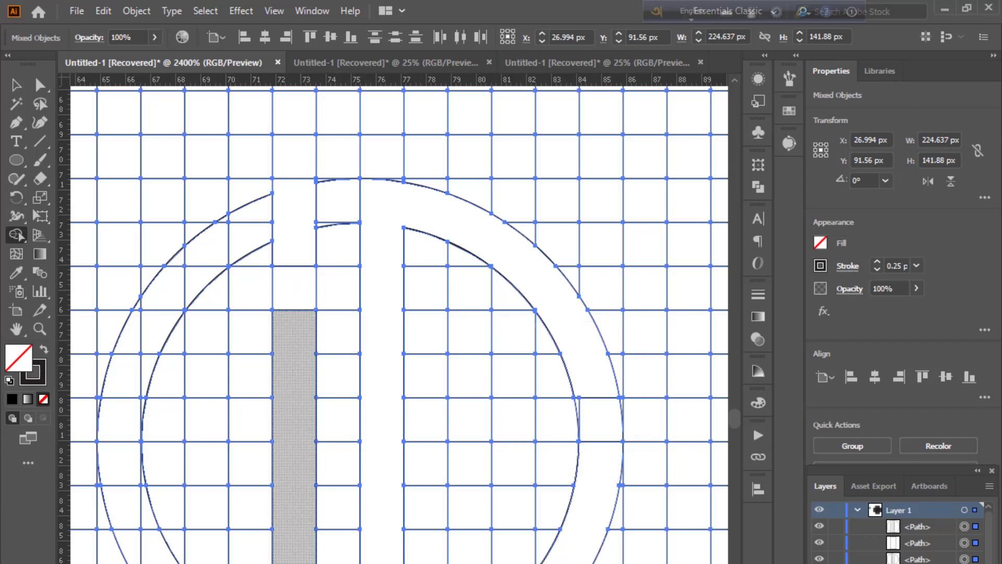
{"action": "left_click", "coordinate": [16, 85]}
{"action": "left_click", "coordinate": [165, 168]}
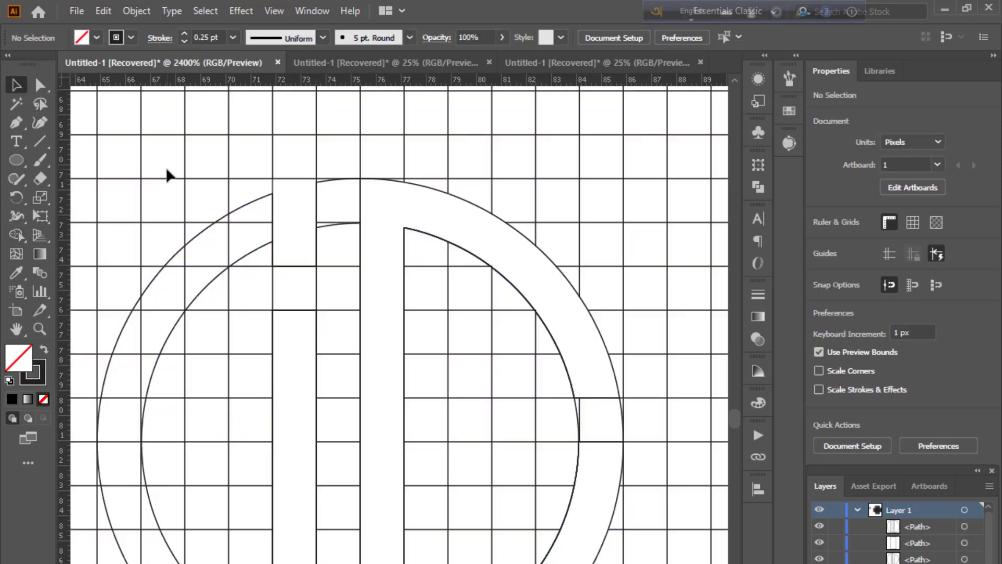
Step: Fill the D shape made of stem and upper arc with black by swapping fill and stroke
{"action": "key", "text": "ctrl+minus"}
{"action": "left_click_drag", "start_coordinate": [472, 454], "coordinate": [412, 361]}
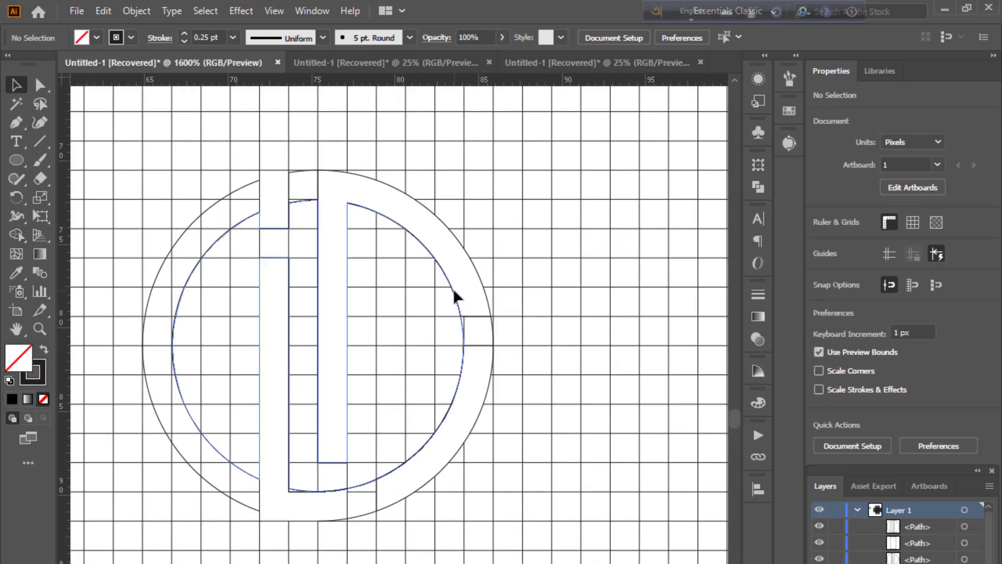
{"action": "left_click", "coordinate": [453, 288]}
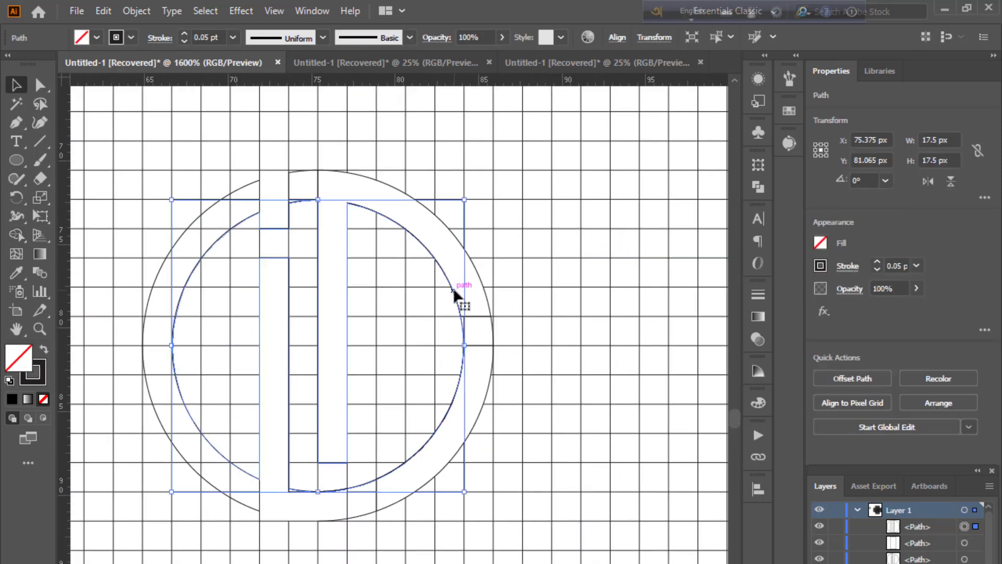
{"action": "left_click", "coordinate": [44, 349]}
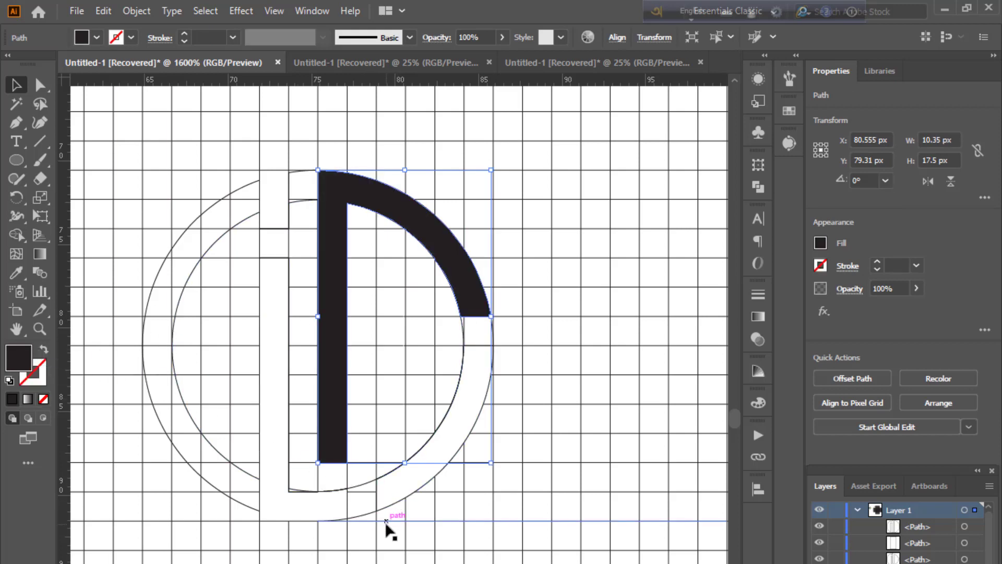
Step: Fill the lower-right arc segment with black
{"action": "left_click", "coordinate": [426, 466]}
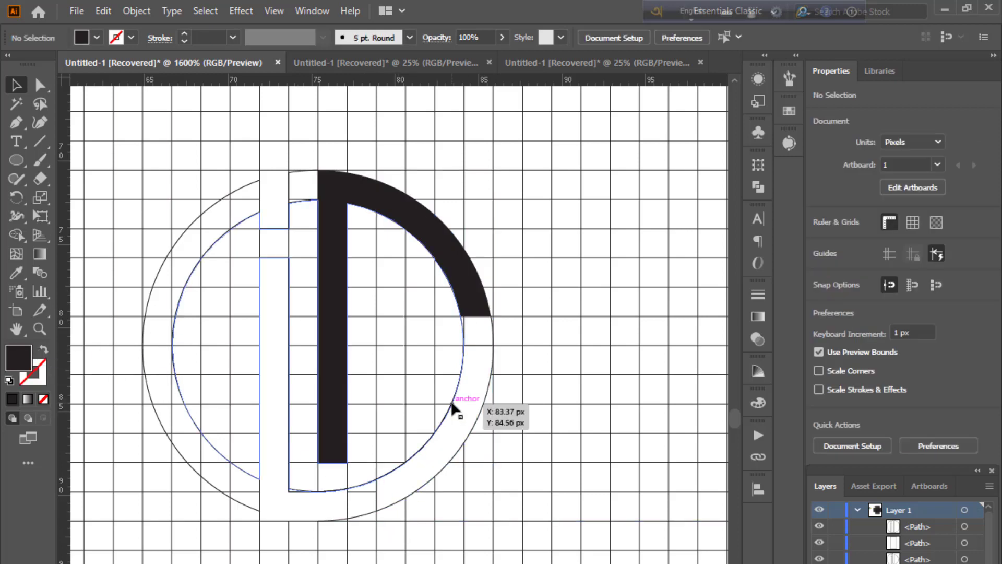
{"action": "left_click", "coordinate": [488, 401]}
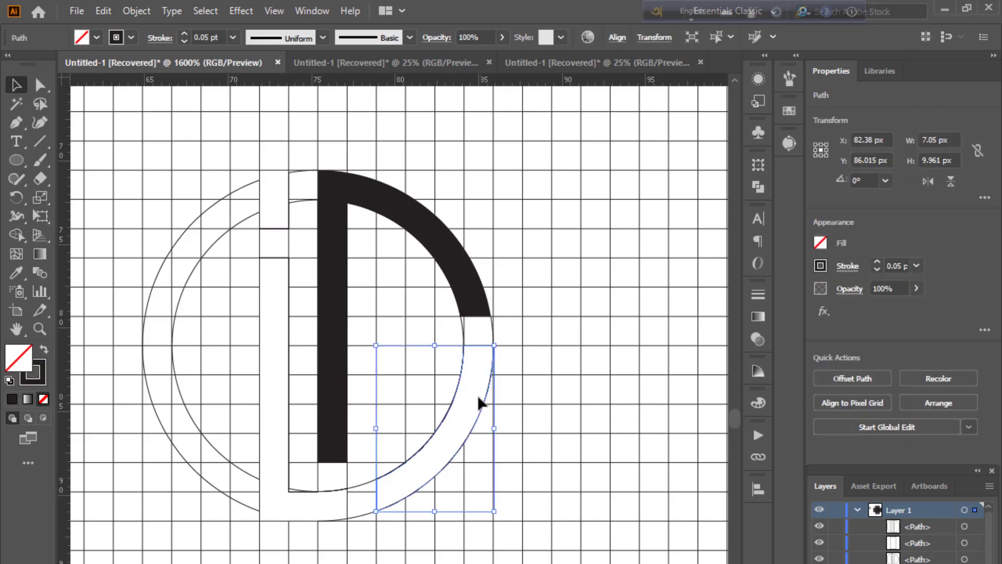
{"action": "left_click", "coordinate": [44, 350]}
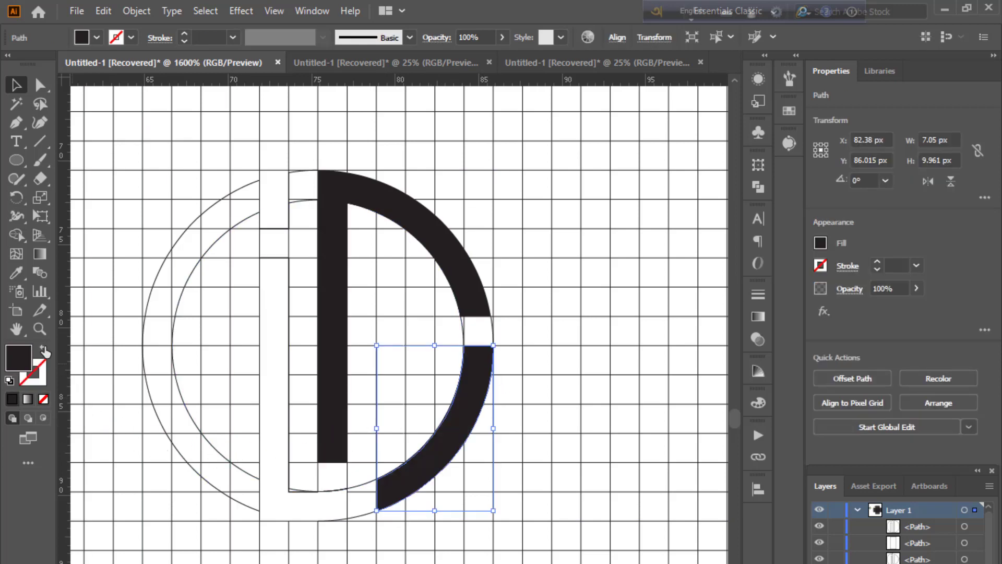
Step: Fill the L-shaped left bar with black inside isolation mode, then exit isolation
{"action": "double_click", "coordinate": [260, 519]}
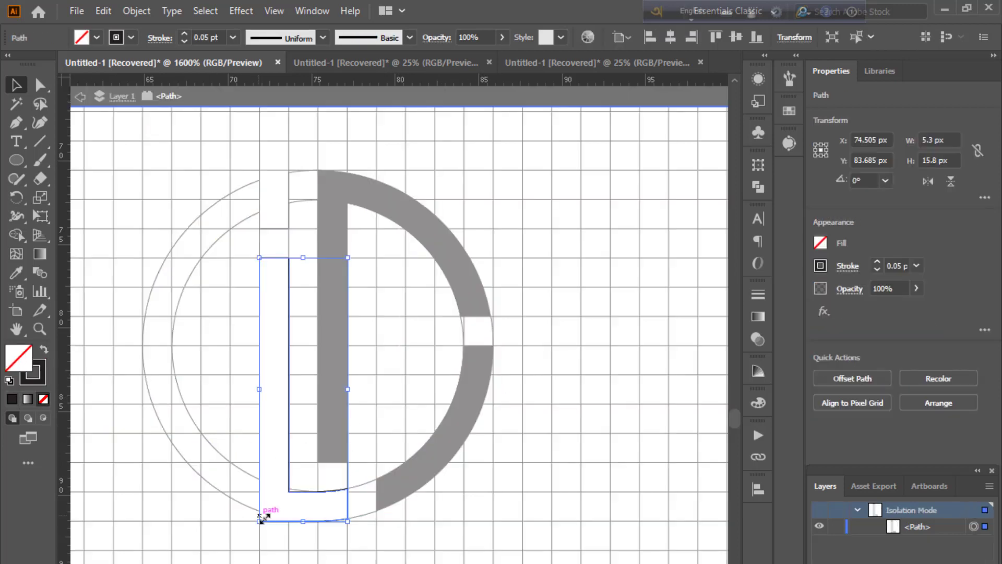
{"action": "left_click", "coordinate": [44, 351]}
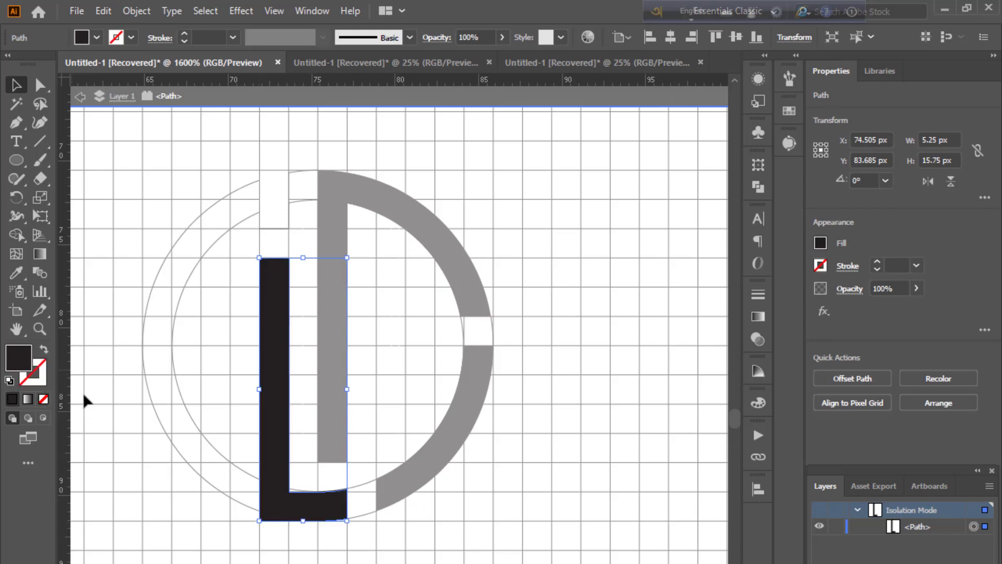
{"action": "key", "text": "ctrl+shift+a"}
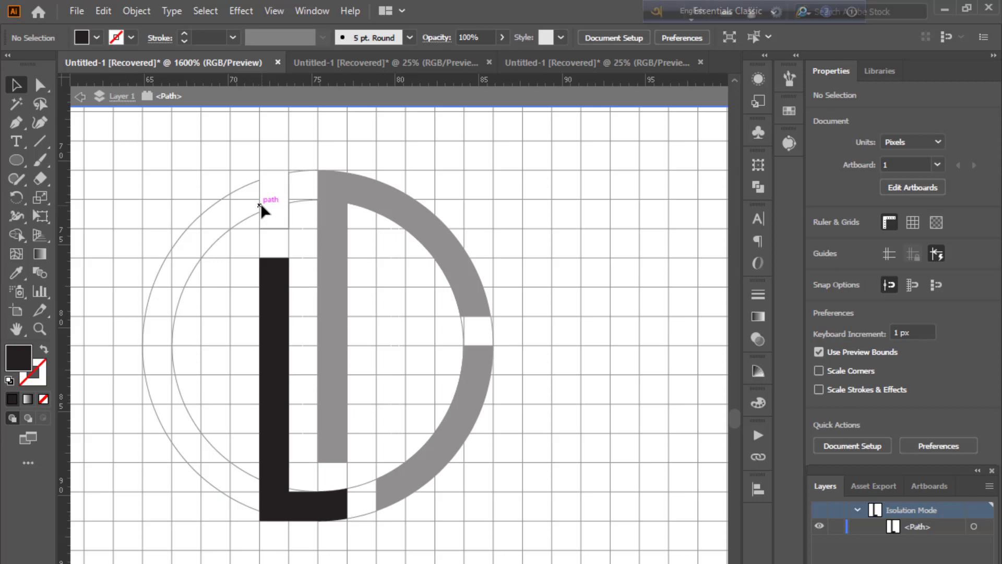
{"action": "key", "text": "Escape"}
Step: Fill the small block at the top of the left bar with black
{"action": "left_click", "coordinate": [287, 204]}
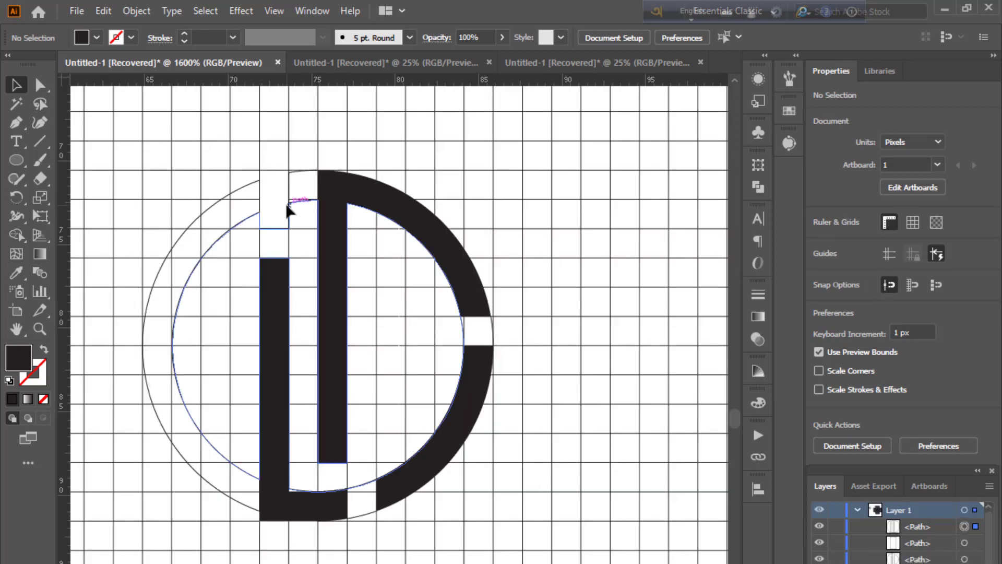
{"action": "key", "text": "ctrl+shift+a"}
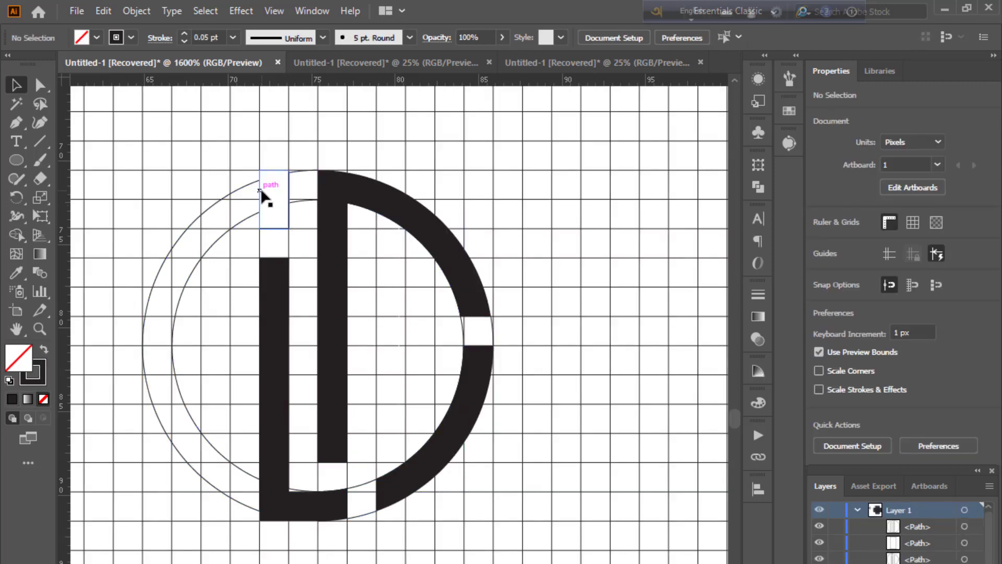
{"action": "left_click", "coordinate": [260, 191]}
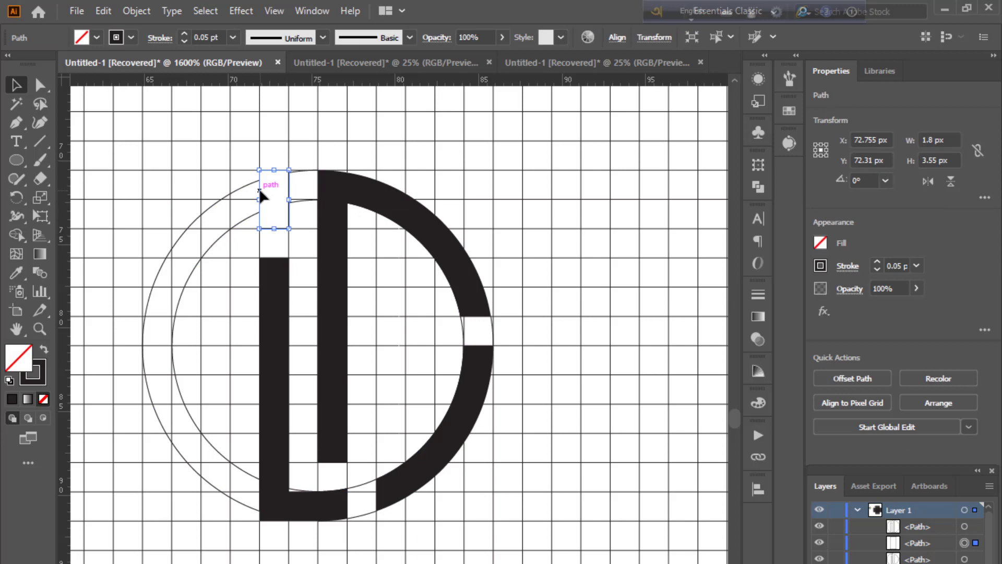
{"action": "left_click", "coordinate": [43, 349]}
{"action": "left_click", "coordinate": [162, 376]}
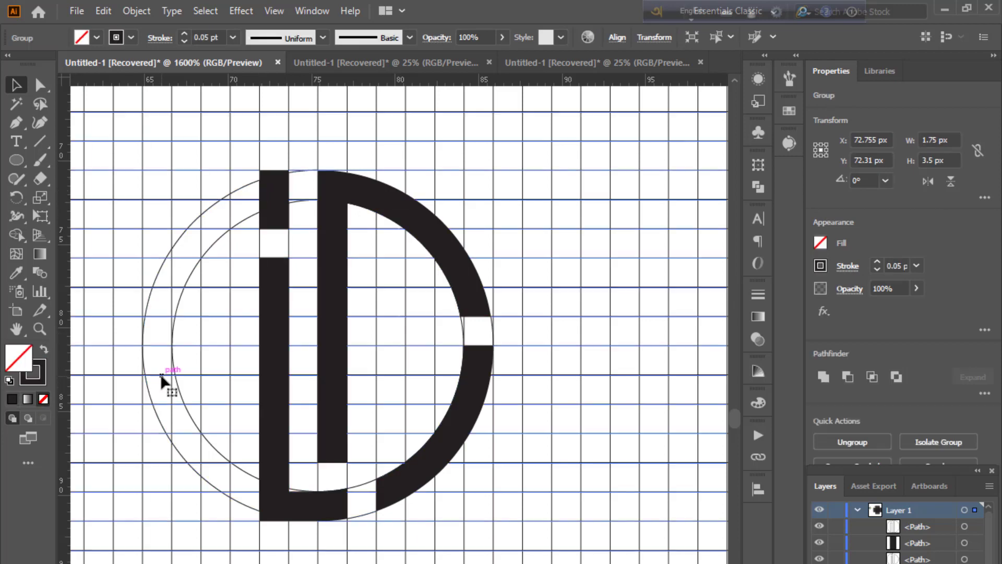
Step: Delete the horizontal grid lines crossing the logo
{"action": "key", "text": "ctrl+shift+a"}
{"action": "key", "text": "ctrl+minus"}
{"action": "key", "text": "ctrl+minus"}
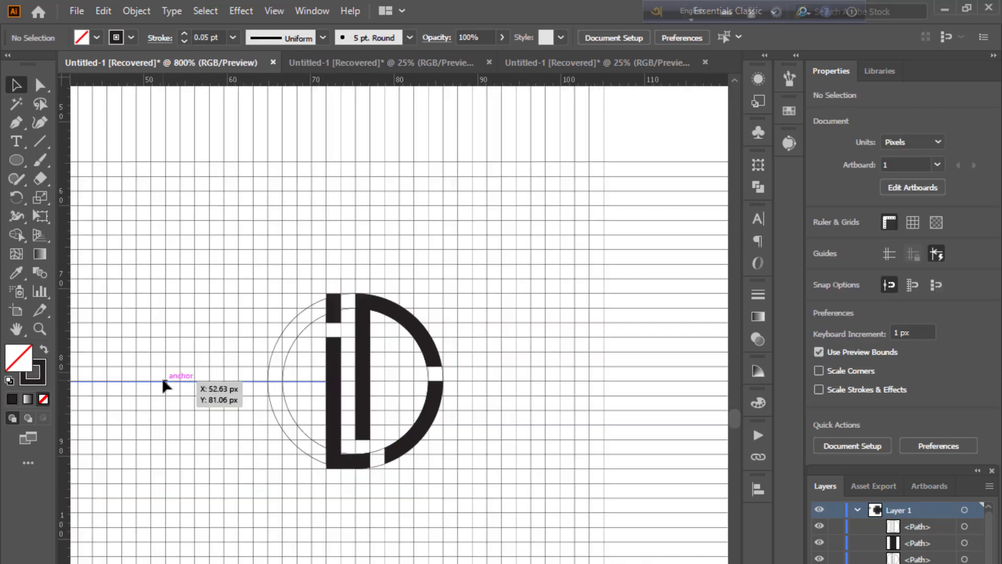
{"action": "left_click_drag", "start_coordinate": [210, 250], "coordinate": [407, 200]}
{"action": "key", "text": "Delete"}
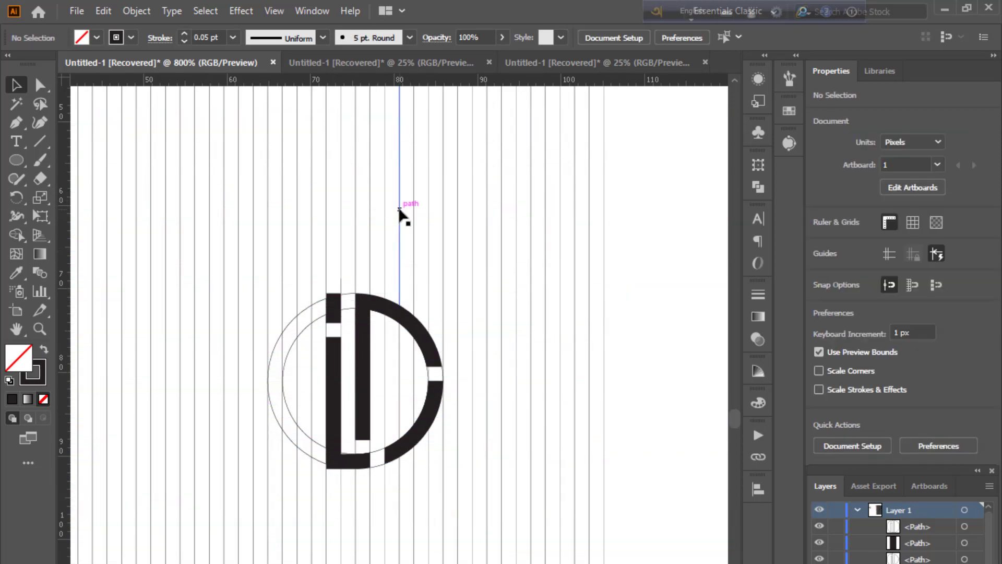
Step: Delete the vertical grid lines and the construction circle rings
{"action": "left_click_drag", "start_coordinate": [320, 178], "coordinate": [533, 177]}
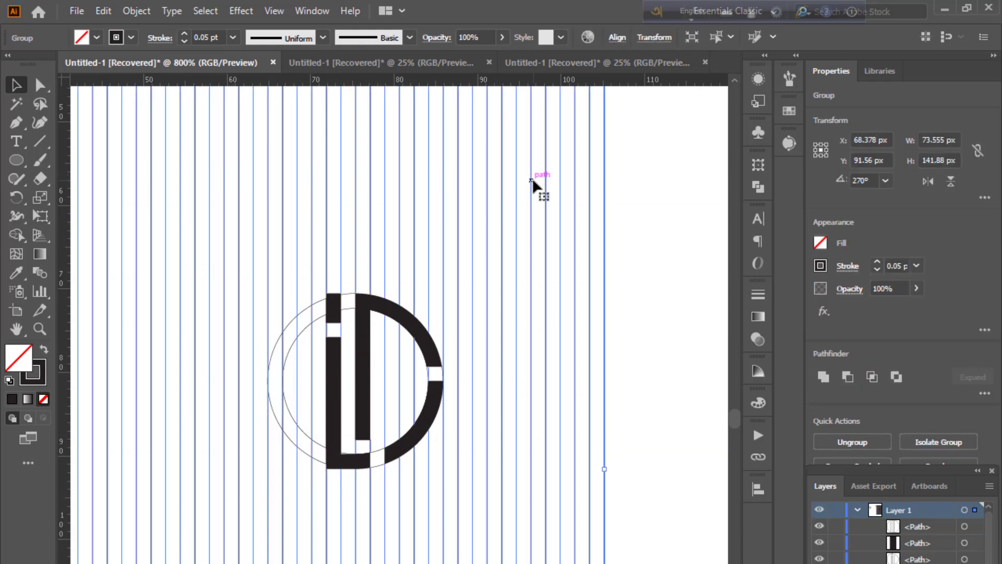
{"action": "key", "text": "Delete"}
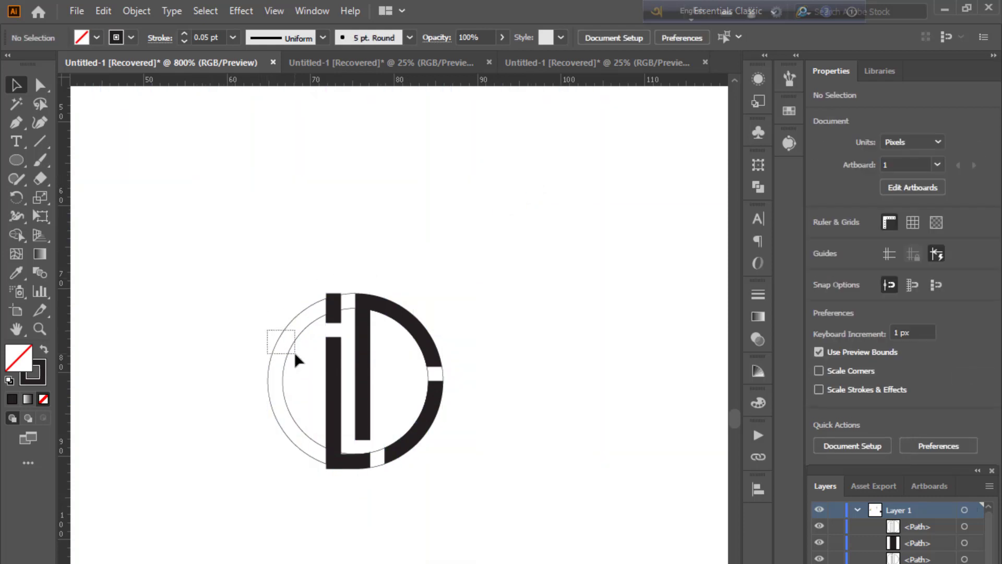
{"action": "left_click_drag", "start_coordinate": [296, 354], "coordinate": [295, 353]}
{"action": "key", "text": "Delete"}
Step: Group all the letter pieces, then enlarge the group and move it higher on the artboard
{"action": "scroll", "coordinate": [294, 353], "scroll_direction": "down", "scroll_amount": 5}
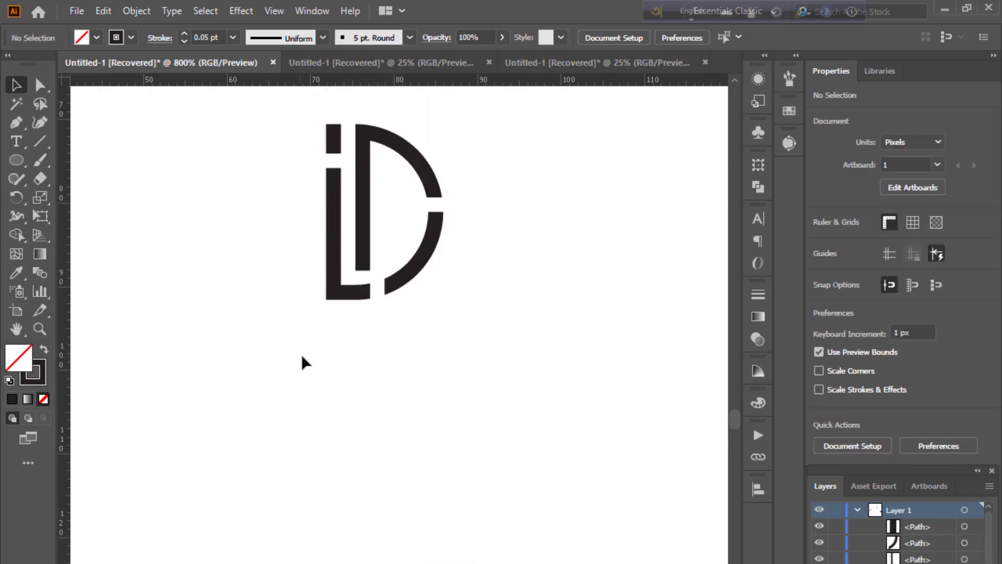
{"action": "scroll", "coordinate": [307, 356], "scroll_direction": "up", "scroll_amount": 1}
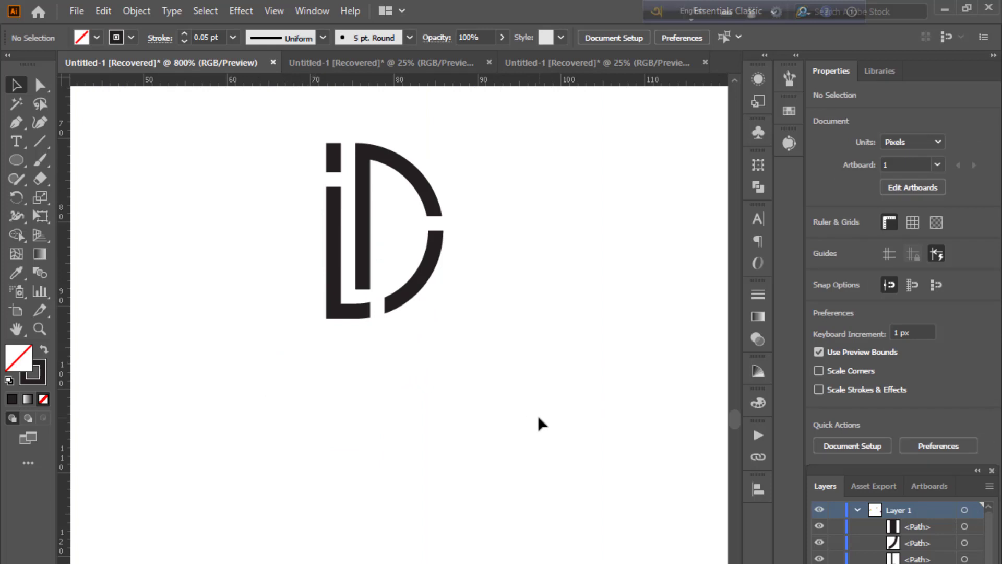
{"action": "key", "text": "ctrl+minus"}
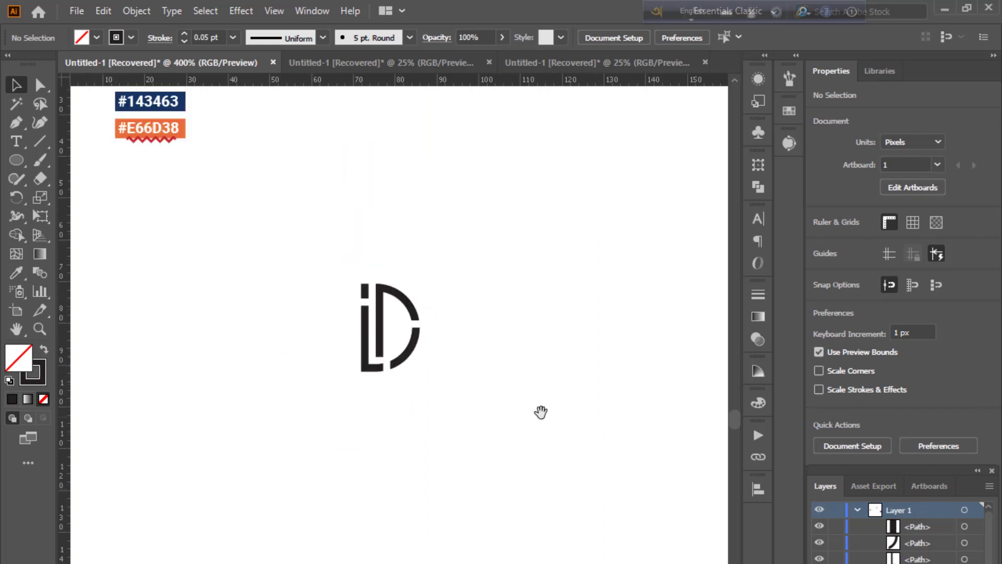
{"action": "left_click_drag", "start_coordinate": [277, 242], "coordinate": [447, 433]}
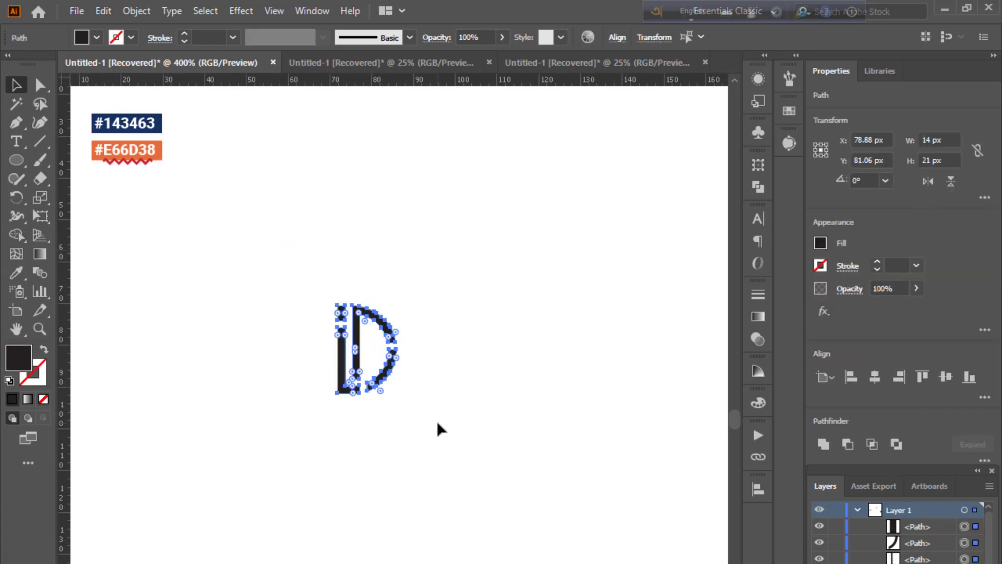
{"action": "key", "text": "ctrl+g"}
{"action": "left_click_drag", "start_coordinate": [401, 393], "coordinate": [473, 508]}
{"action": "left_click_drag", "start_coordinate": [442, 434], "coordinate": [432, 254]}
{"action": "left_click", "coordinate": [491, 360]}
Step: Color the lower-right arc segment orange by sampling the #E66D38 swatch
{"action": "left_click", "coordinate": [40, 84]}
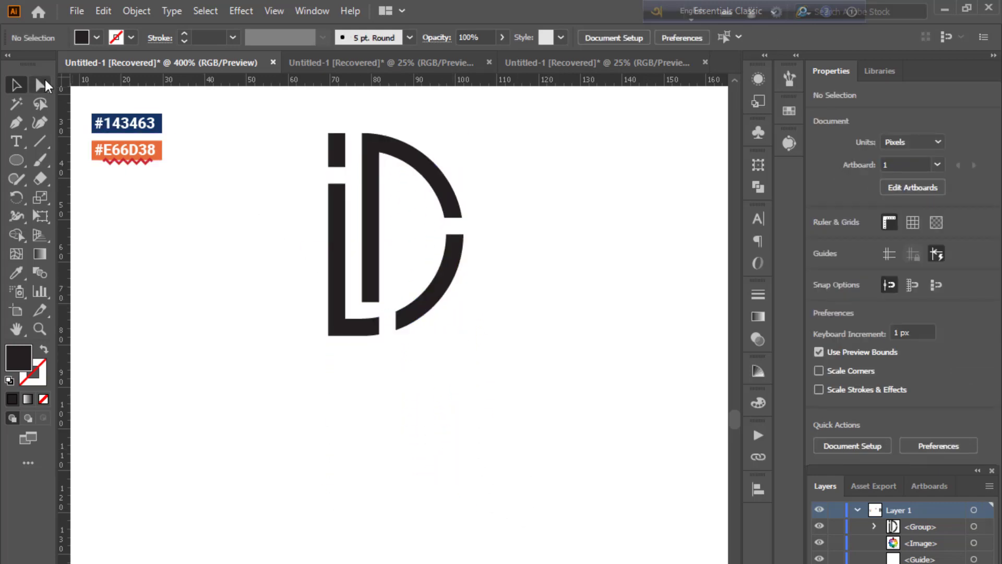
{"action": "left_click", "coordinate": [449, 283]}
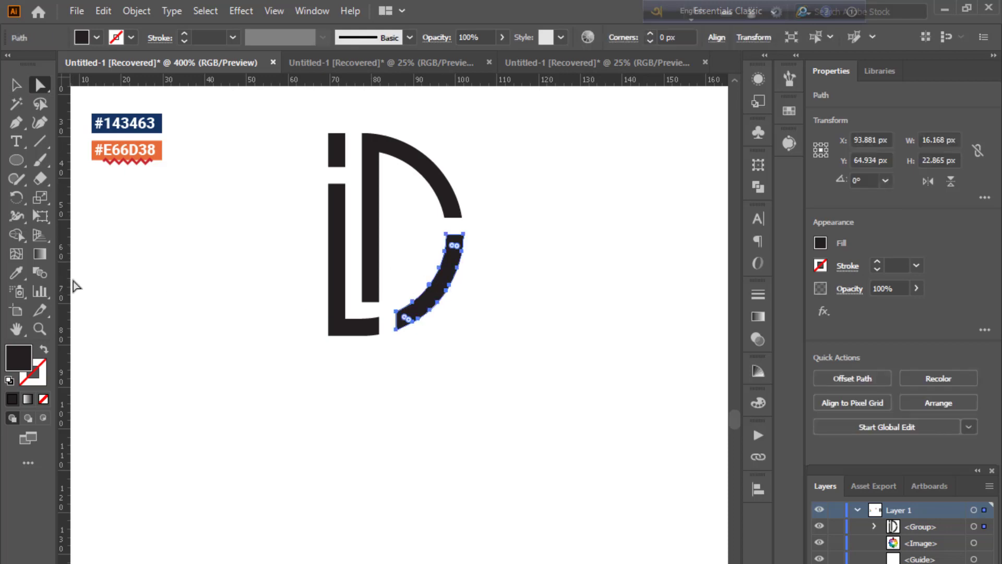
{"action": "left_click", "coordinate": [154, 156]}
{"action": "left_click", "coordinate": [17, 84]}
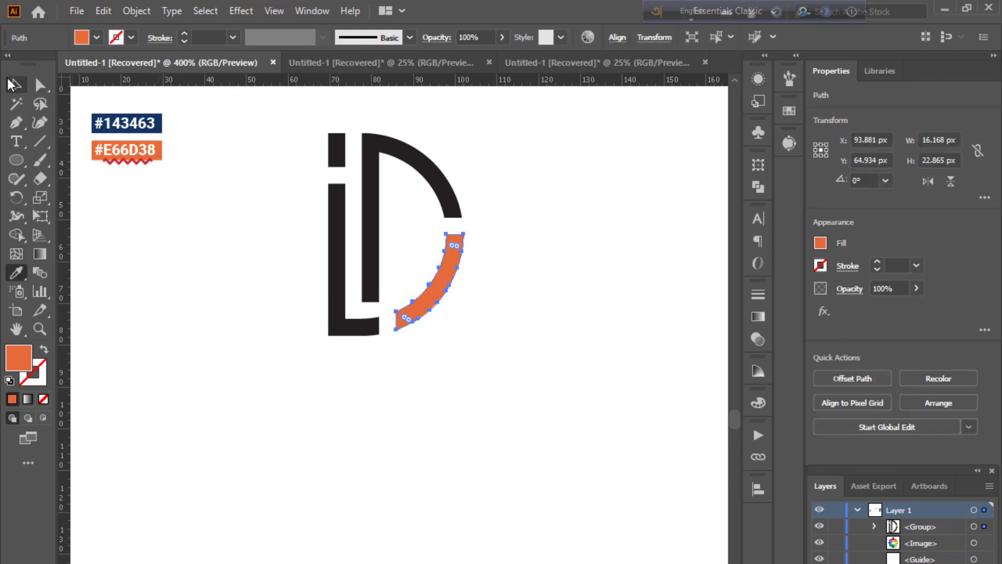
{"action": "left_click", "coordinate": [164, 233]}
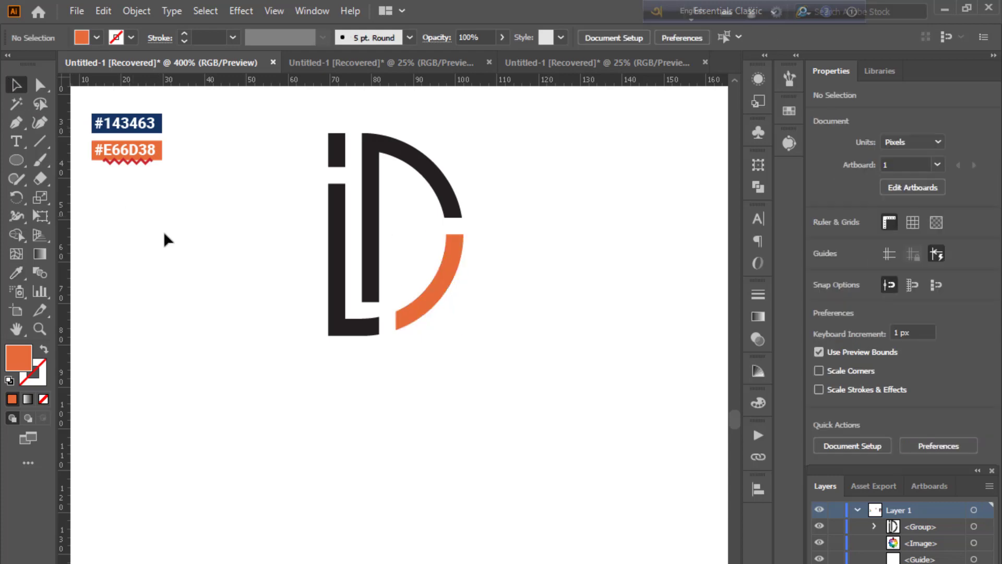
Step: Color the small block above the i stem orange by sampling the #E66D38 swatch
{"action": "left_click", "coordinate": [344, 160]}
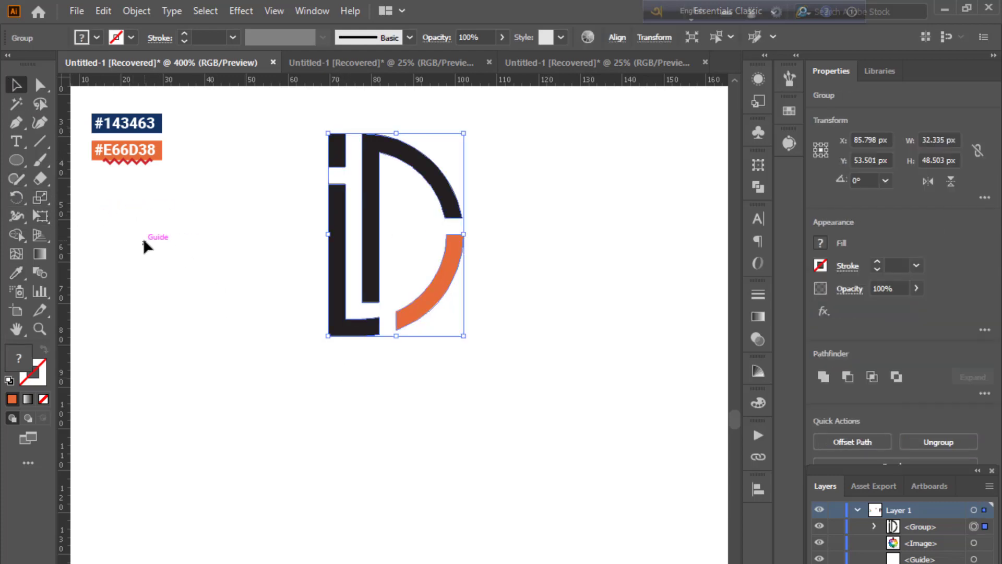
{"action": "left_click", "coordinate": [141, 234]}
{"action": "left_click", "coordinate": [40, 84]}
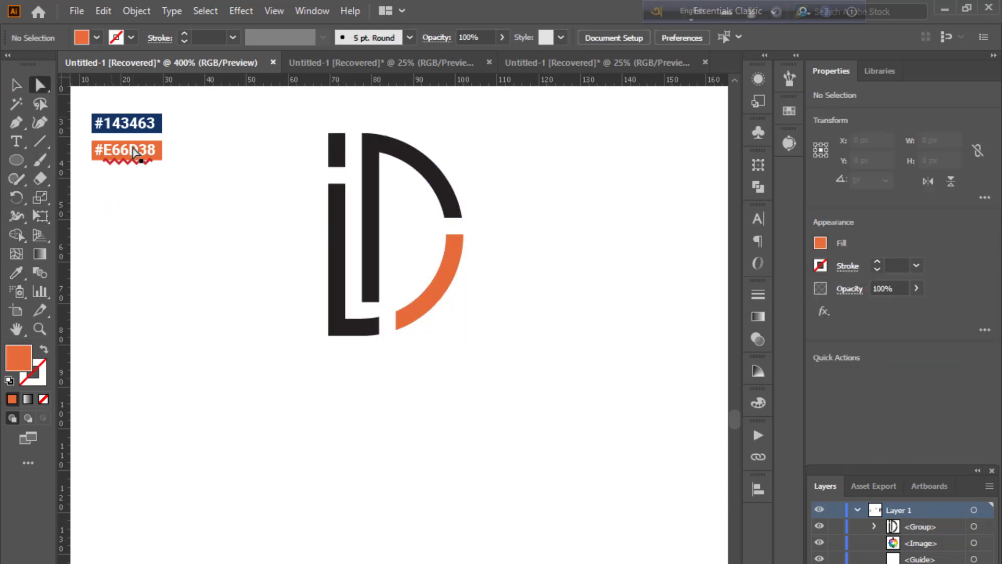
{"action": "left_click", "coordinate": [335, 159]}
{"action": "left_click", "coordinate": [20, 275]}
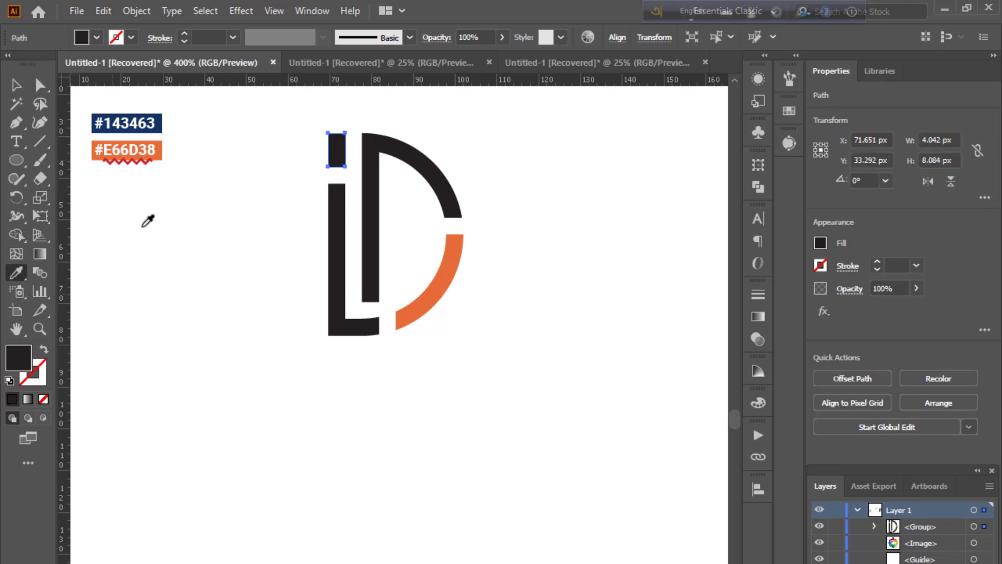
{"action": "left_click", "coordinate": [157, 152]}
{"action": "key", "text": "v"}
{"action": "left_click", "coordinate": [327, 462]}
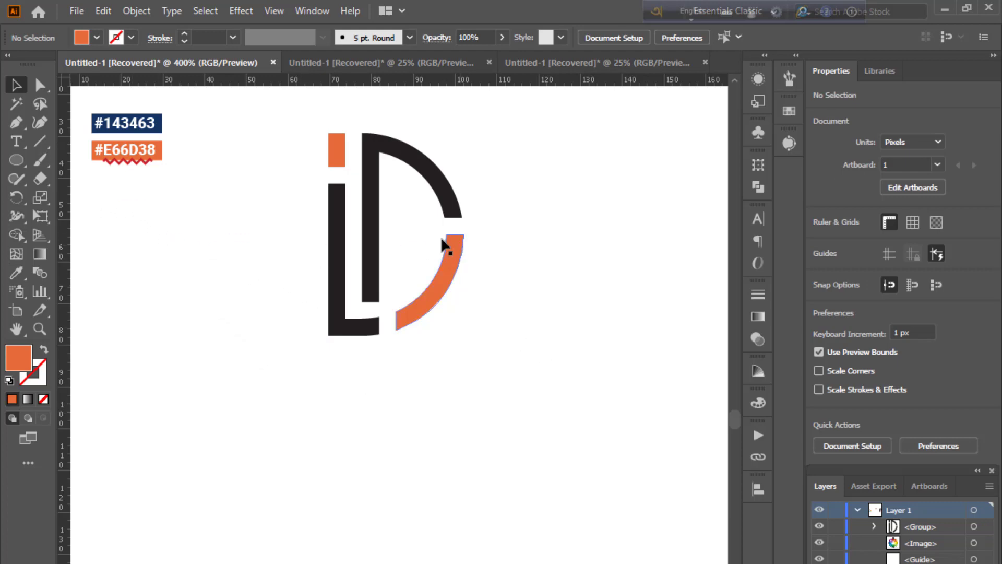
Step: Color the D shape and the L-shaped bar navy by sampling the #143463 swatch
{"action": "left_click", "coordinate": [40, 85]}
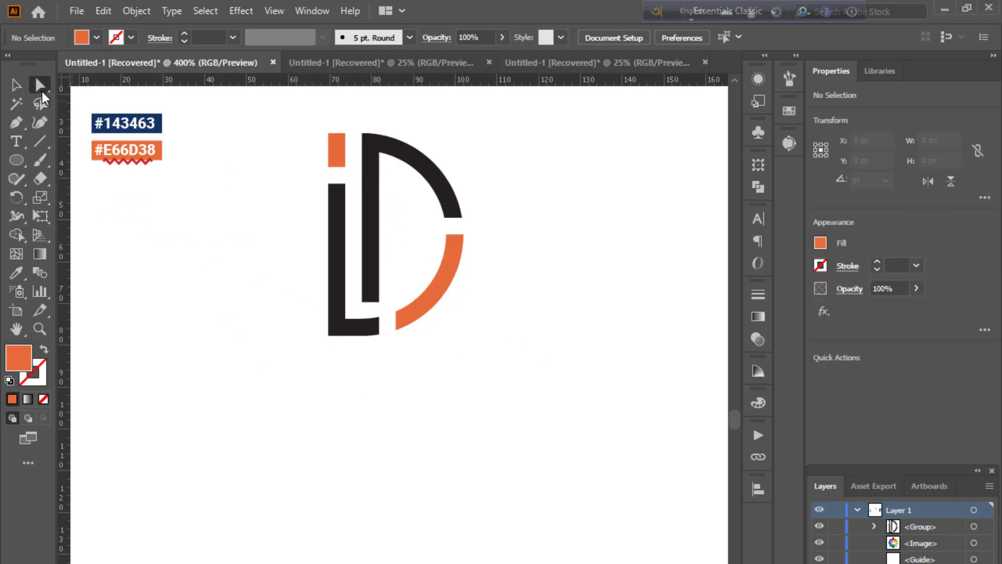
{"action": "left_click", "coordinate": [366, 238]}
{"action": "left_click", "coordinate": [336, 246], "text": "shift"}
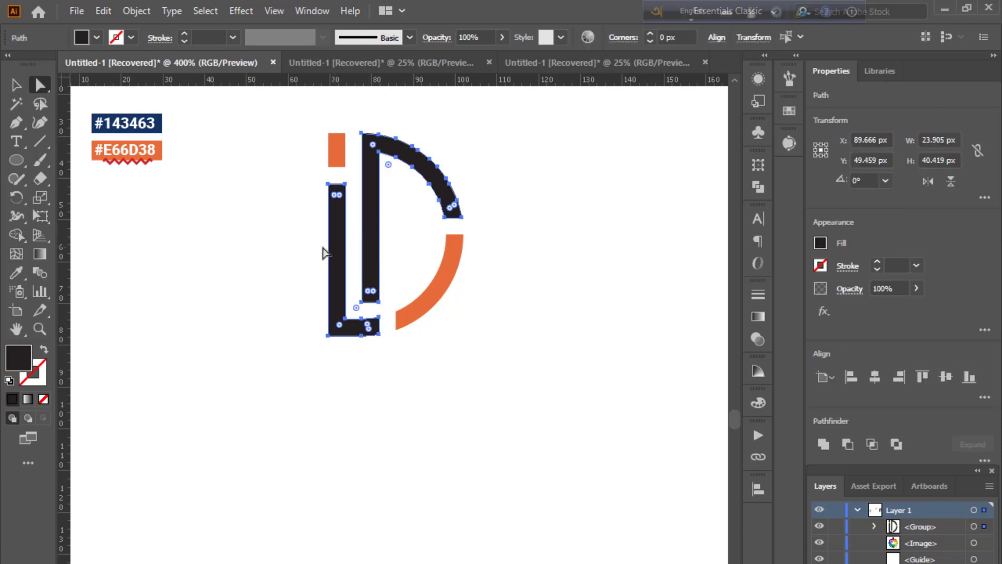
{"action": "left_click", "coordinate": [17, 272]}
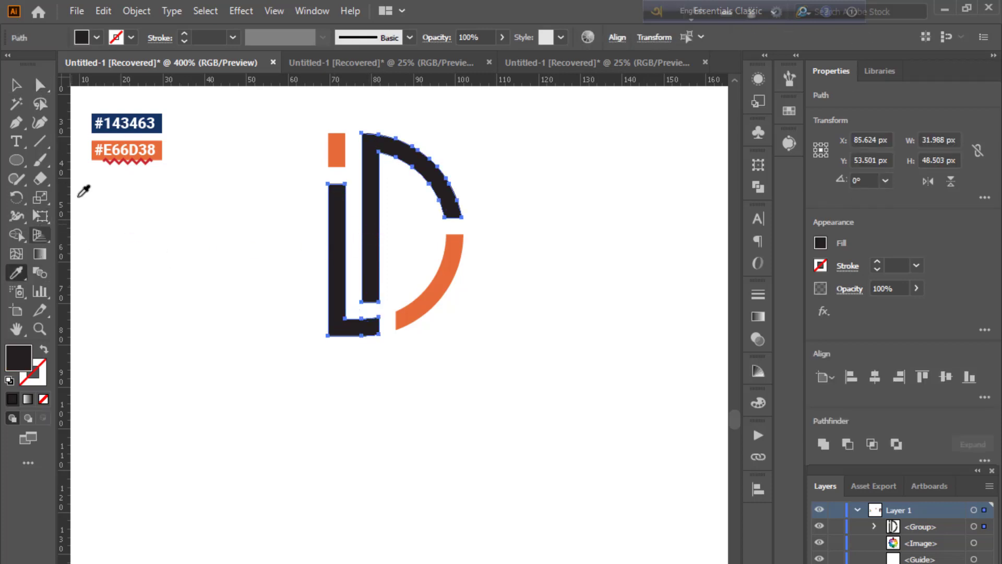
{"action": "left_click", "coordinate": [160, 117]}
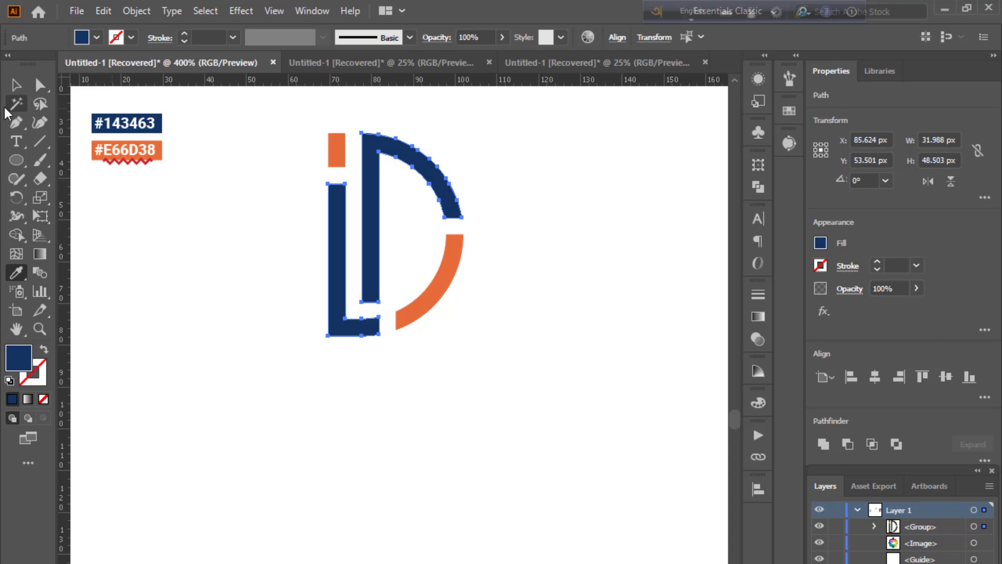
{"action": "left_click", "coordinate": [16, 84]}
{"action": "left_click", "coordinate": [158, 245]}
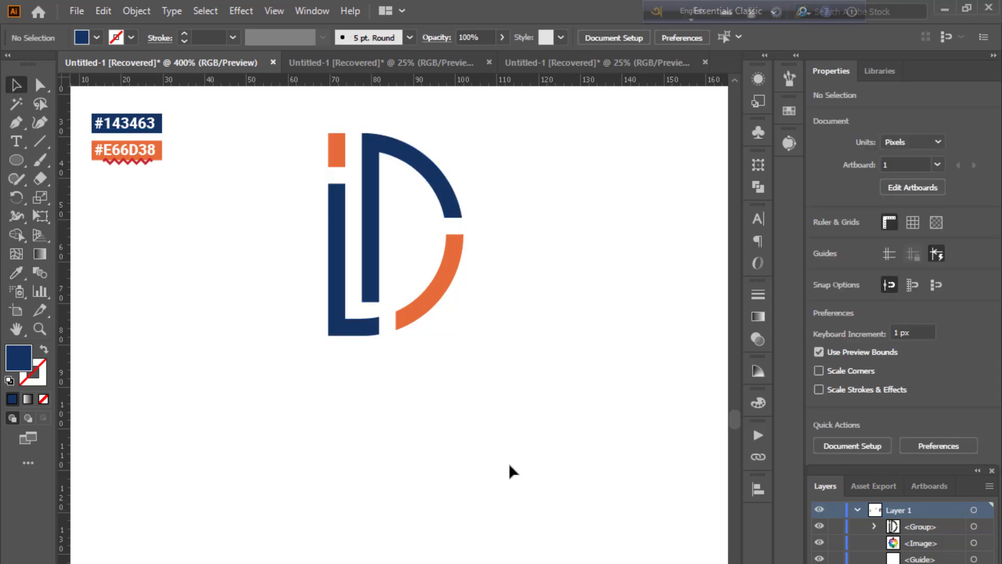
{"action": "scroll", "coordinate": [508, 463], "scroll_direction": "right", "scroll_amount": 2}
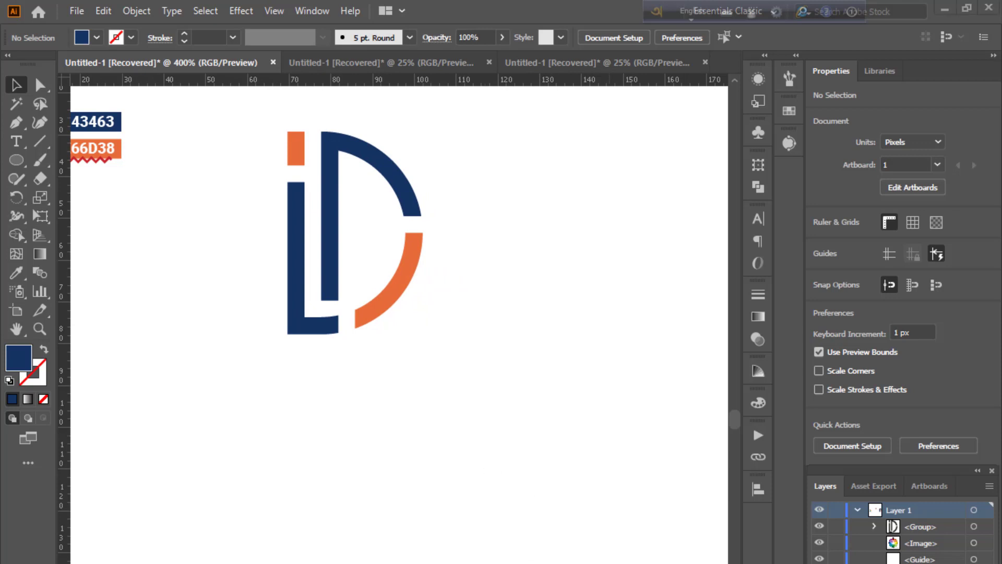